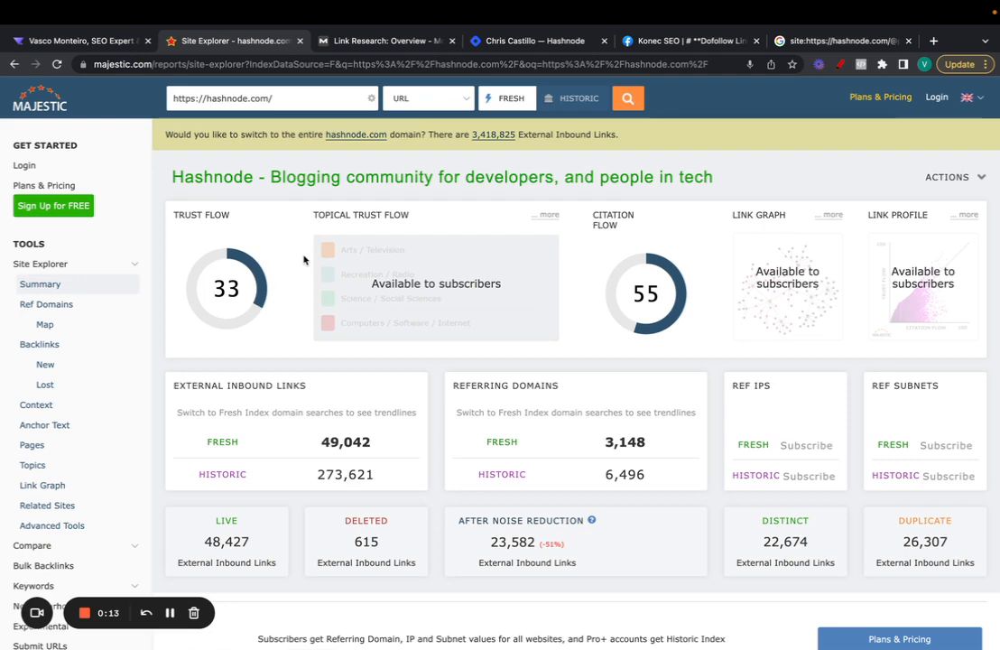
left_click(532, 44)
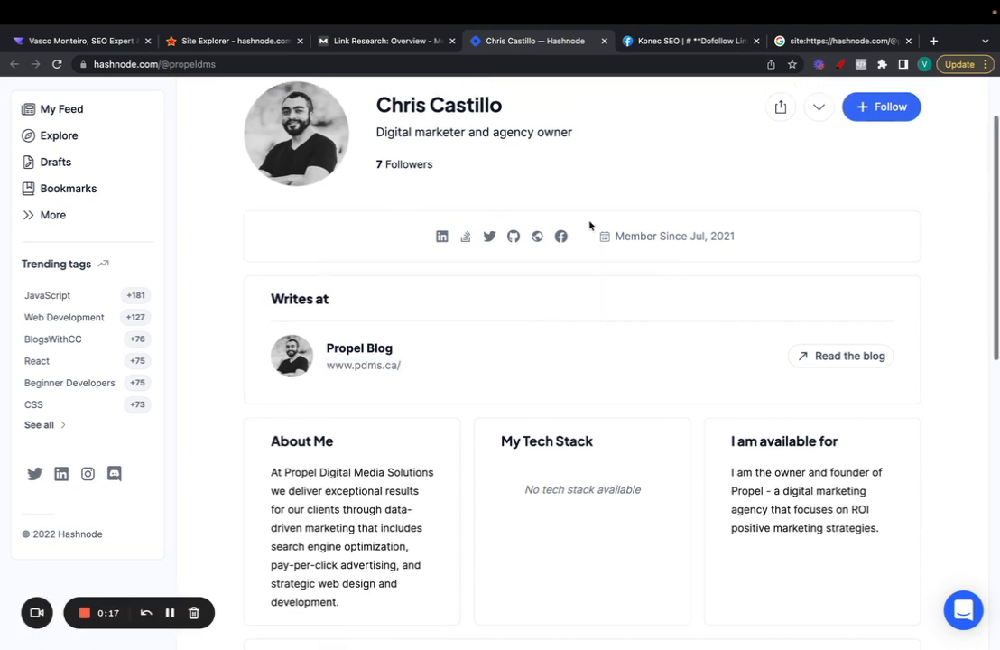
left_click_drag(817, 42, 677, 43)
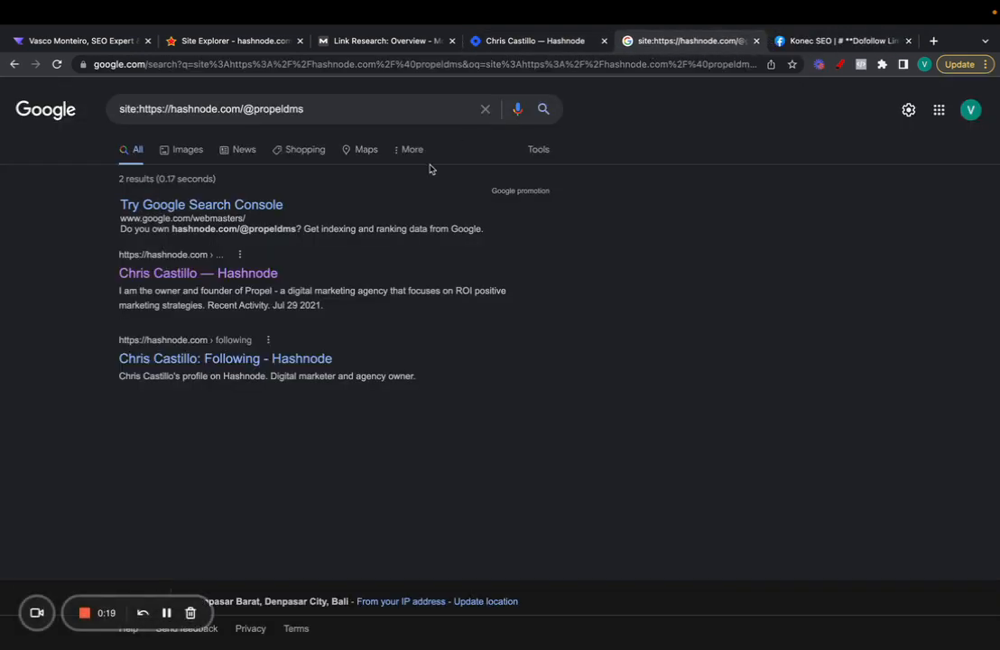
left_click_drag(382, 112, 120, 112)
left_click(553, 108)
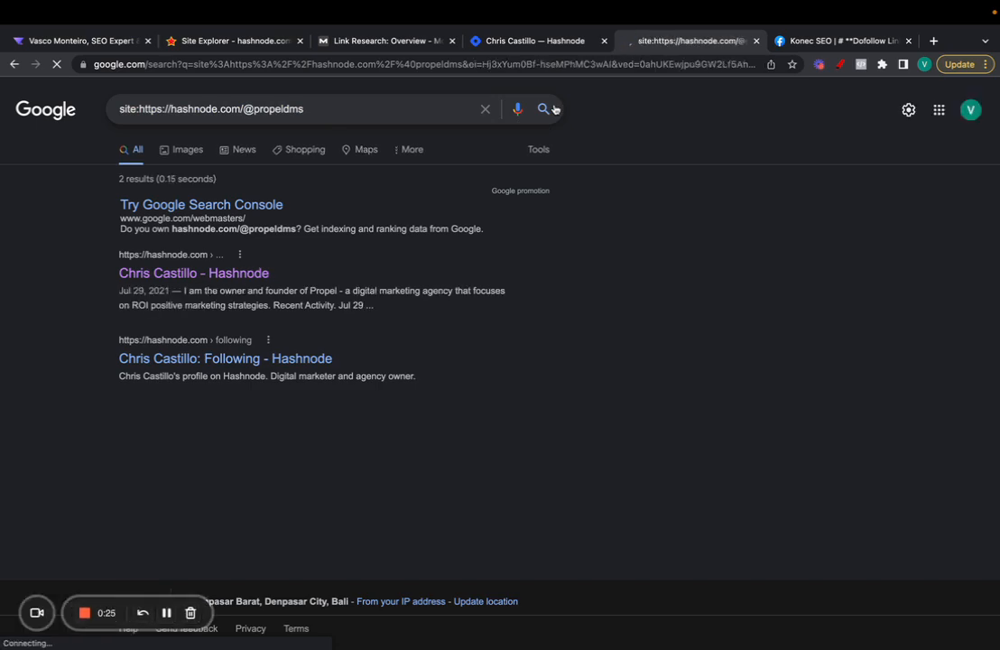
left_click(569, 42)
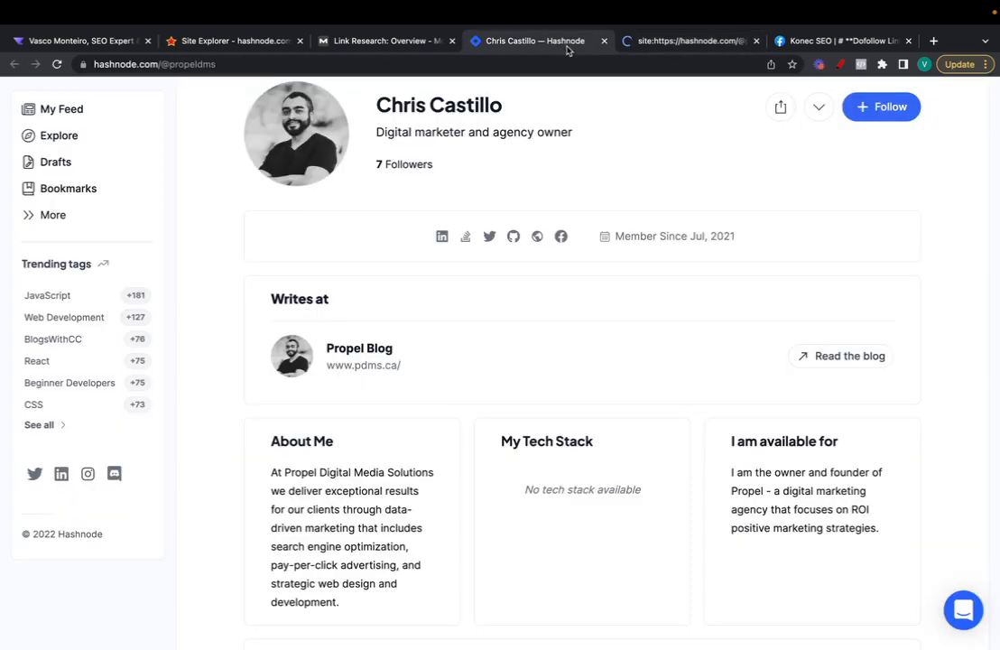
scroll(603, 299, "down", 1)
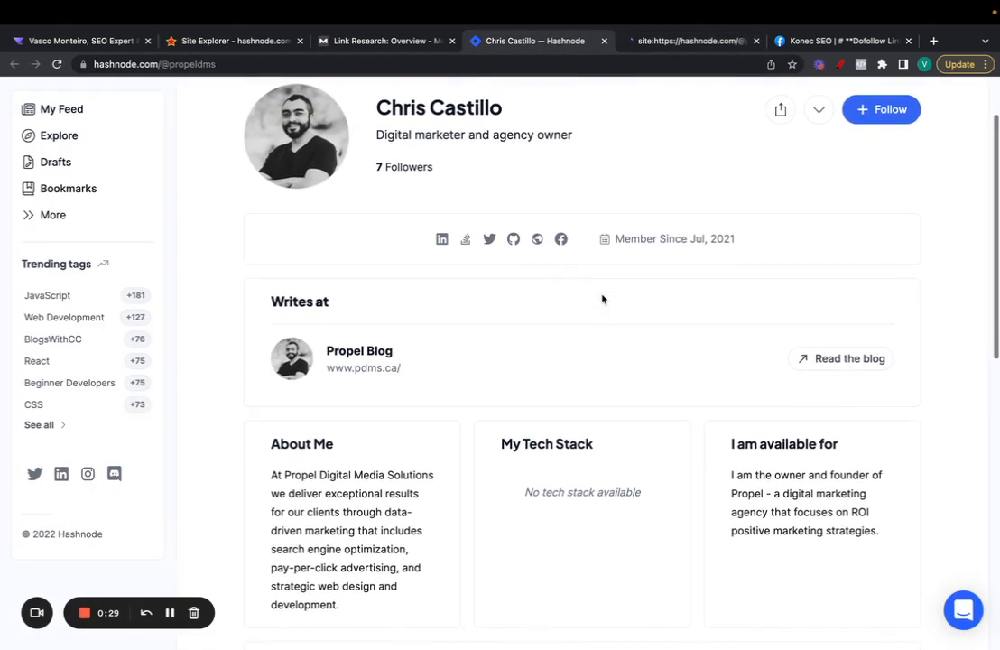
left_click_drag(364, 241, 736, 241)
scroll(542, 235, "down", 5)
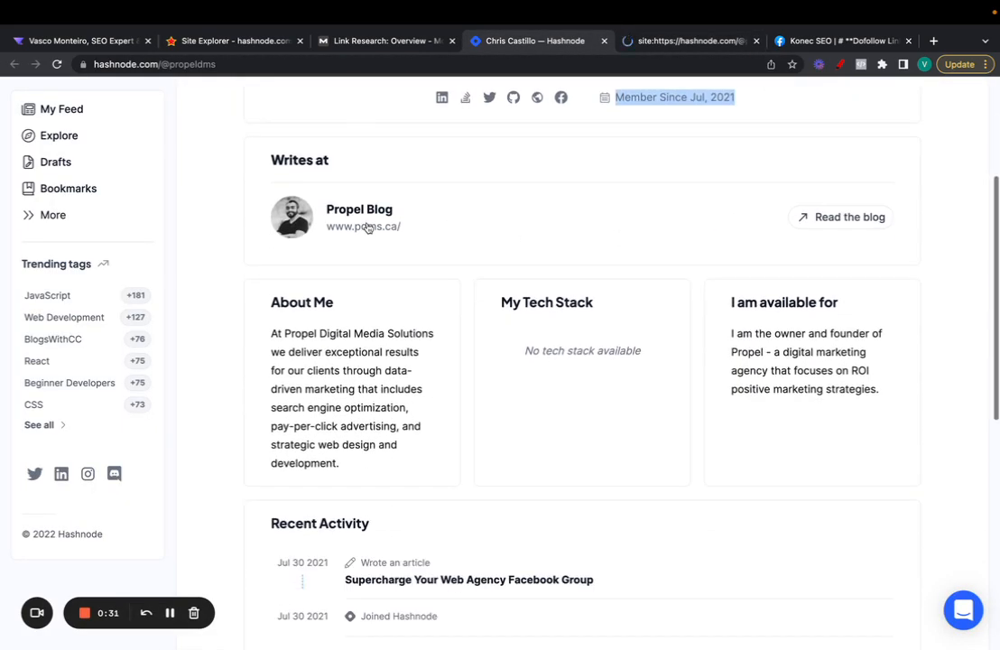
right_click(358, 226)
left_click(467, 437)
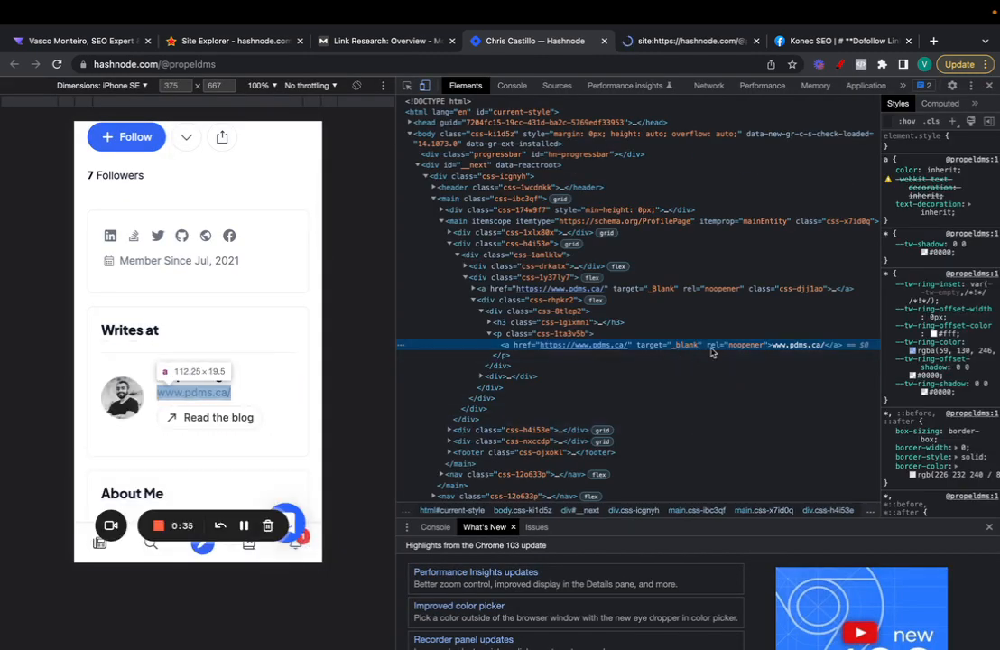
key("super+alt+i")
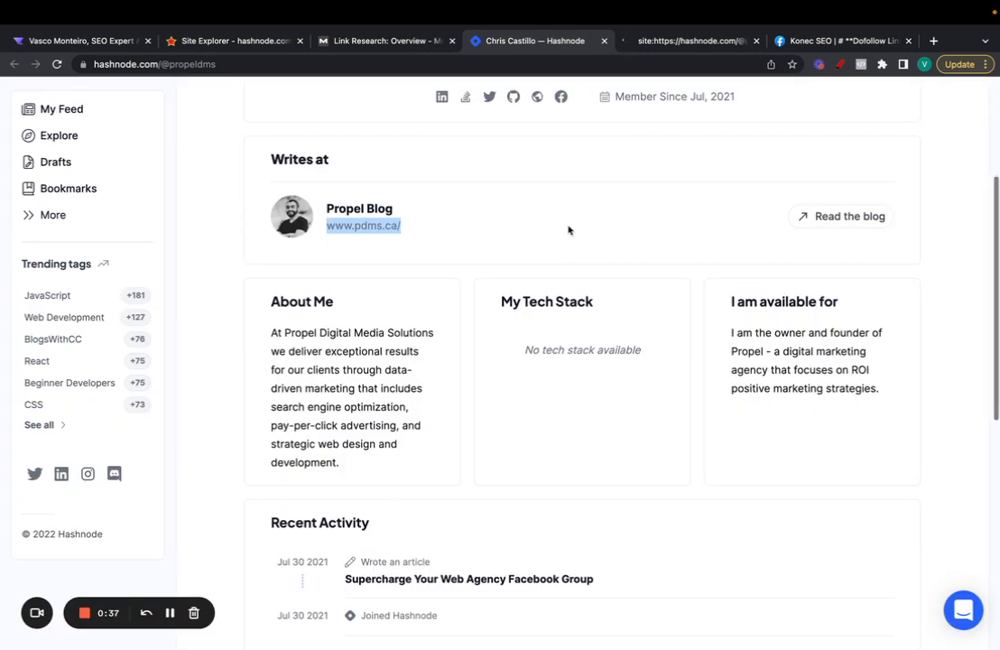
Step: Open Hashnode's sign-up page from its home page and request a magic link for the temporary e-mail address
scroll(567, 230, "up", 3)
left_click(82, 100)
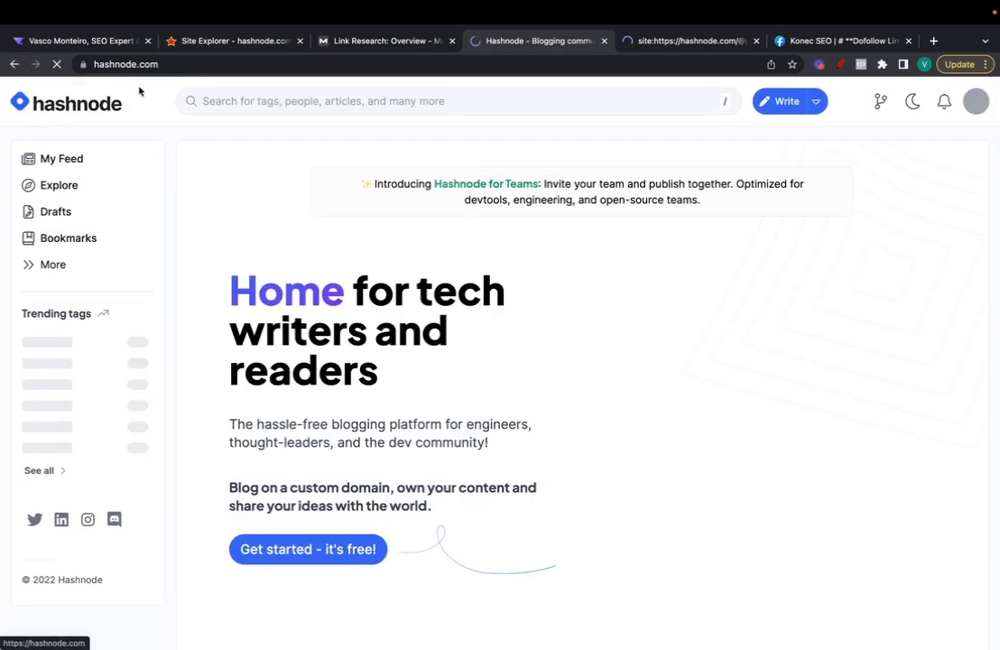
left_click(975, 104)
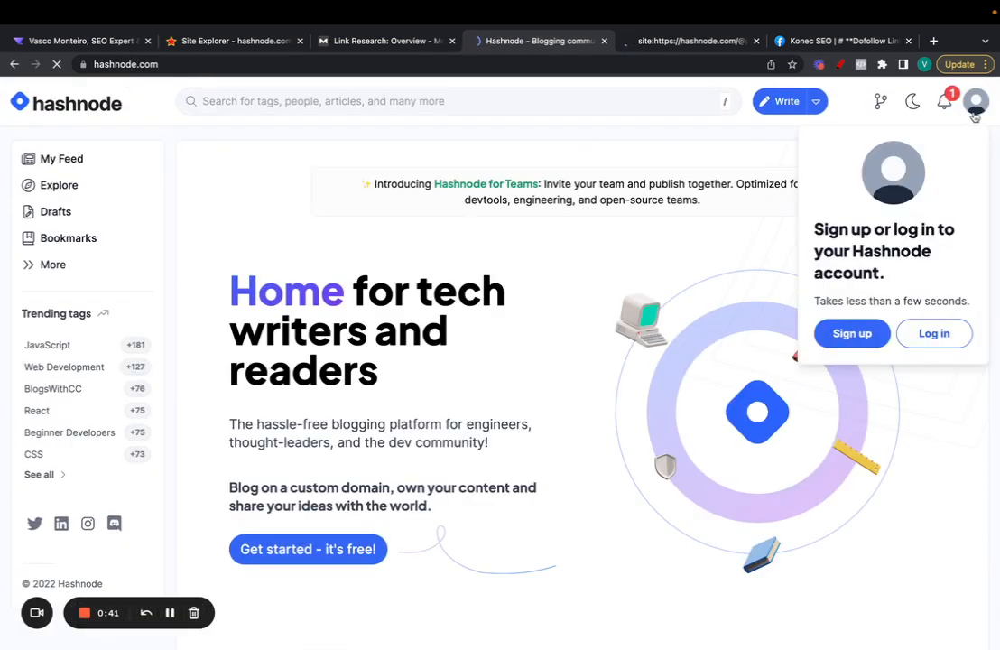
left_click(852, 333)
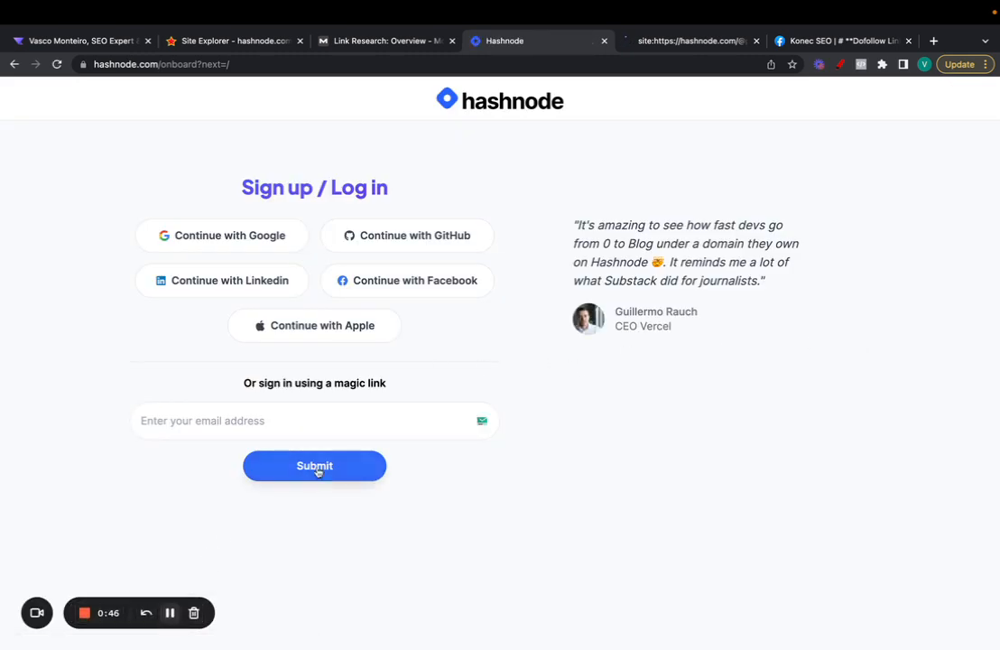
left_click(479, 430)
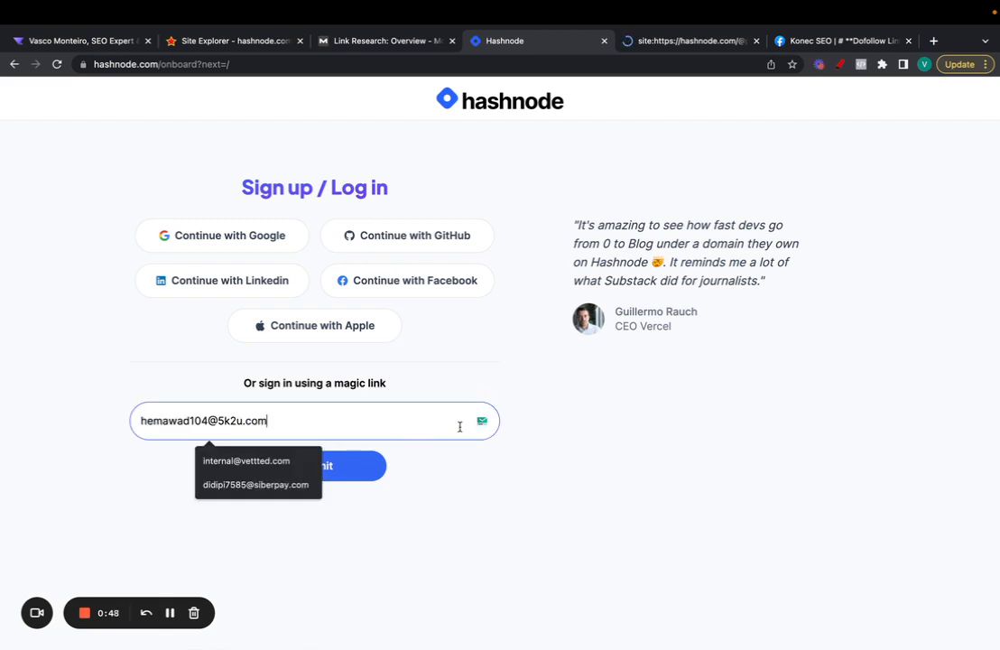
left_click(332, 463)
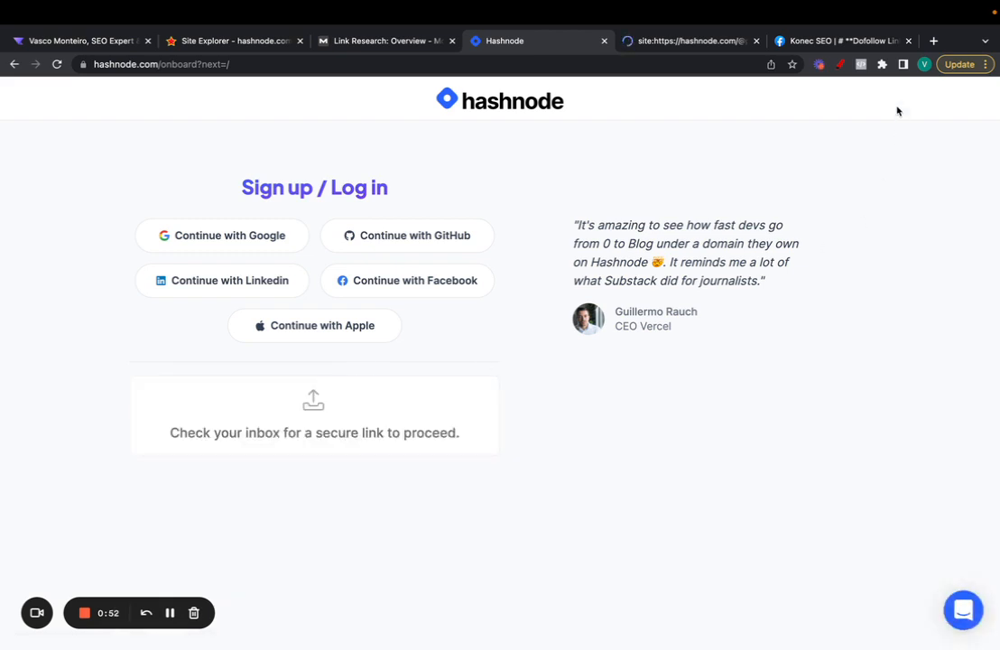
Step: Open the full Temp Mail inbox on temp-mail.org in its own browser tab beside the Hashnode tab
left_click(881, 65)
left_click(738, 341)
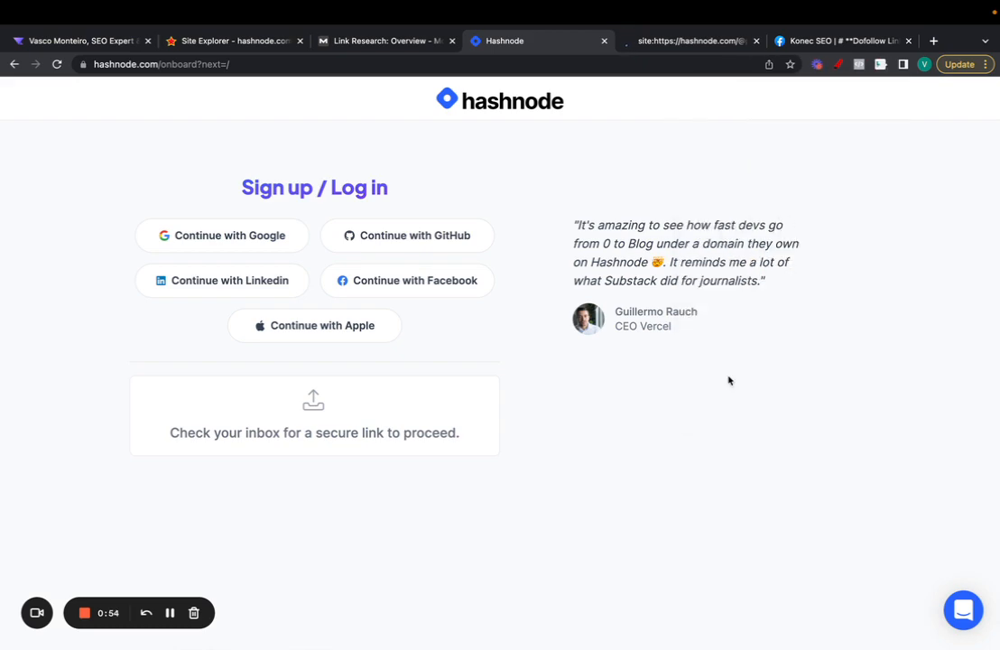
left_click(767, 287)
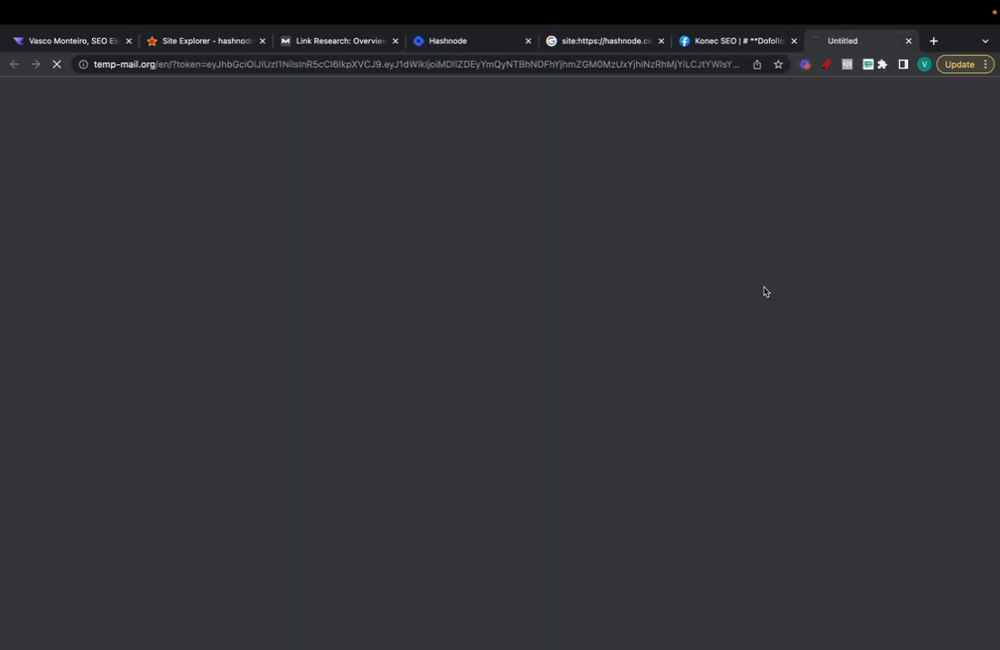
left_click_drag(812, 39, 570, 41)
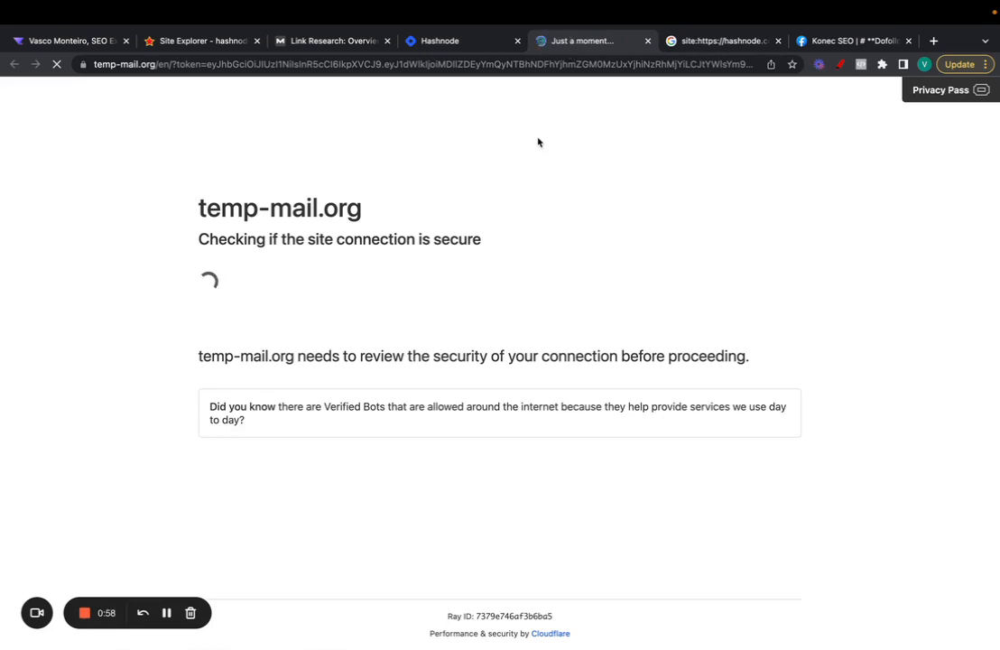
left_click(473, 43)
left_click(578, 40)
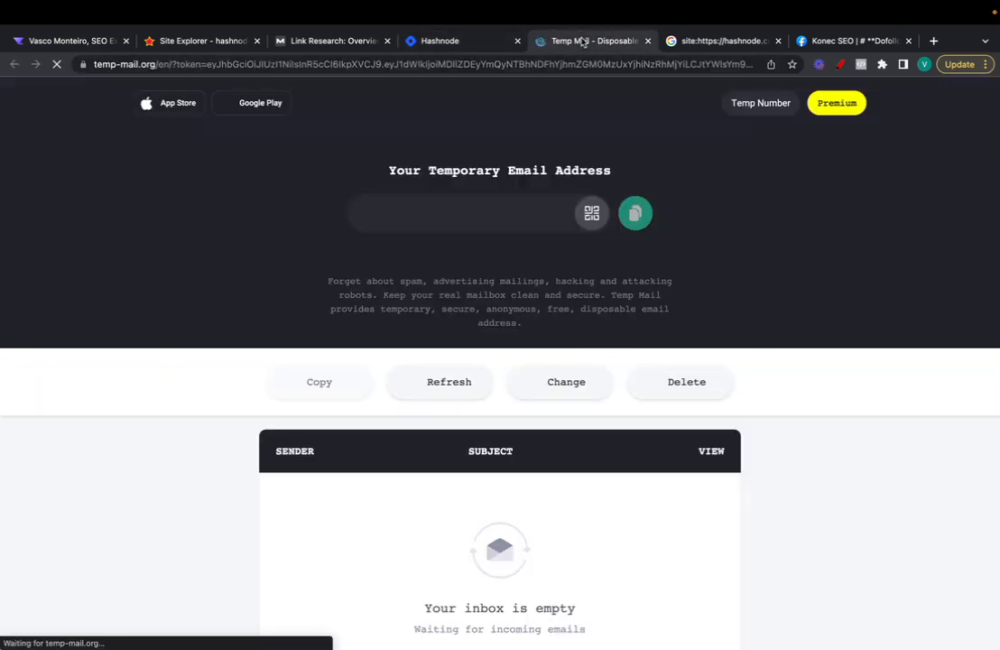
scroll(632, 172, "down", 1)
left_click(634, 174)
scroll(722, 226, "down", 2)
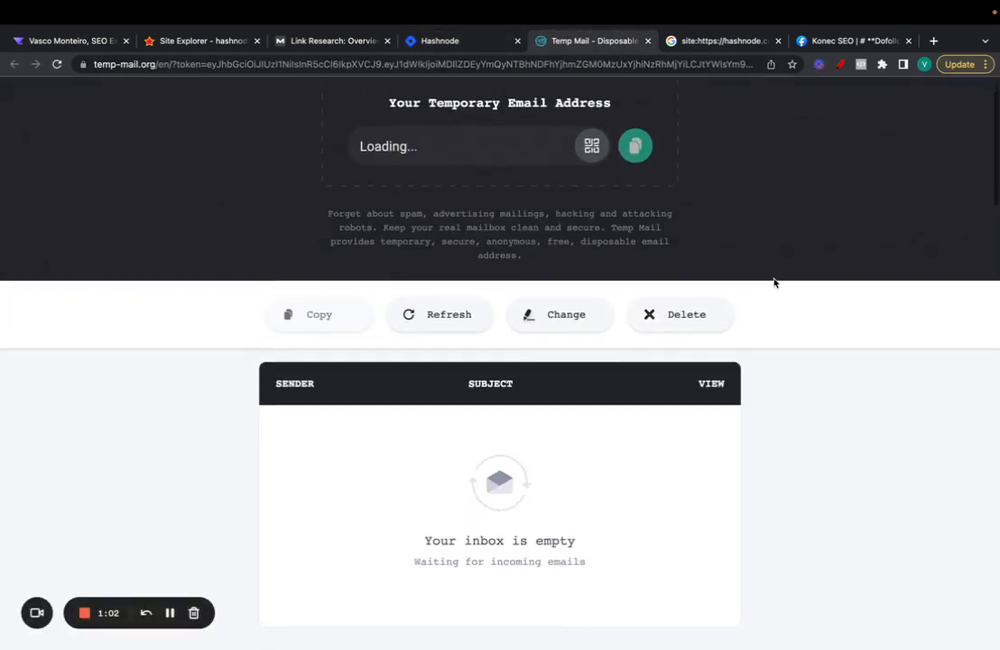
Step: Follow the link in the "Sign in to Hashnode" e-mail and close the Temp Mail tab
left_click(476, 41)
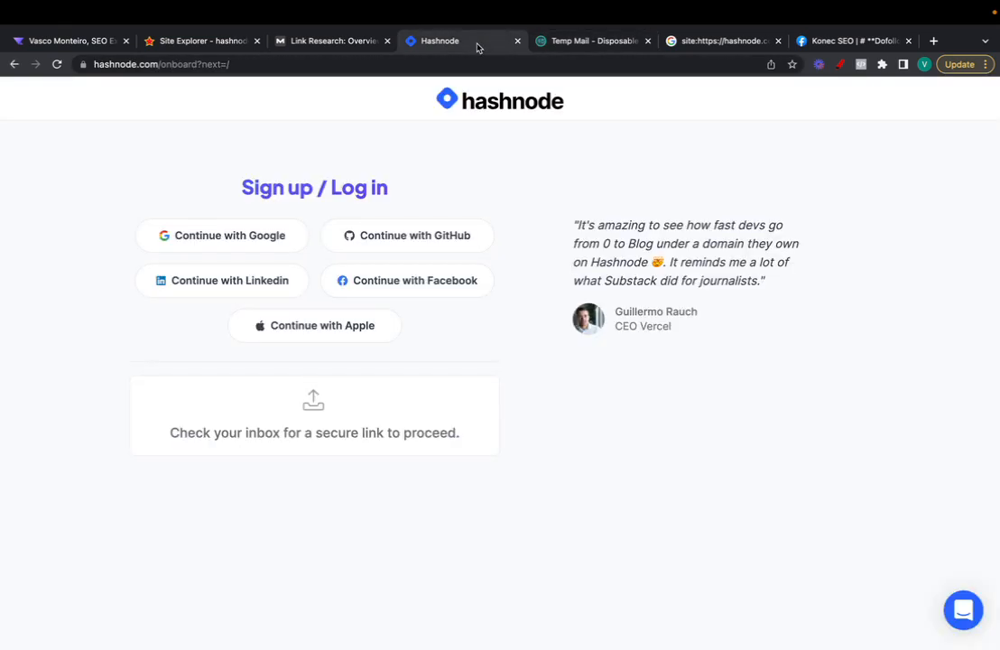
left_click(602, 47)
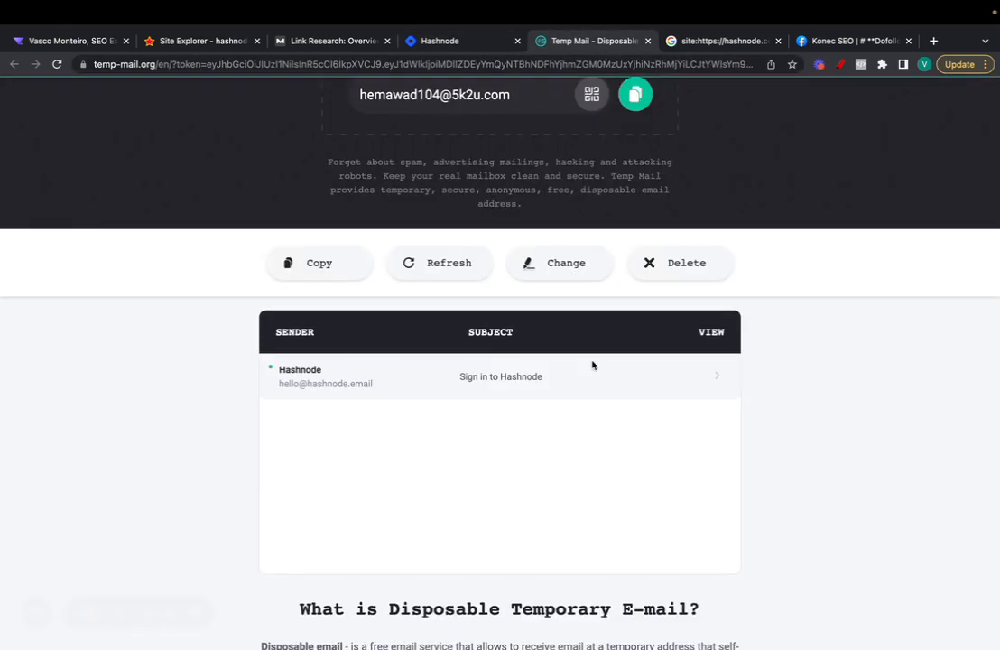
left_click(503, 372)
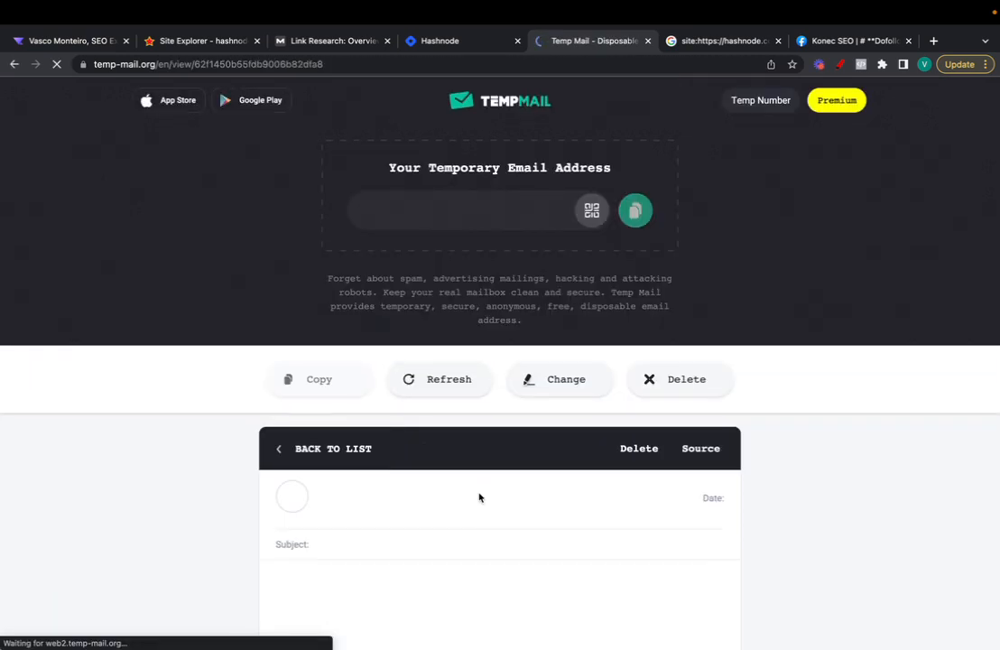
scroll(537, 462, "down", 3)
left_click(506, 538)
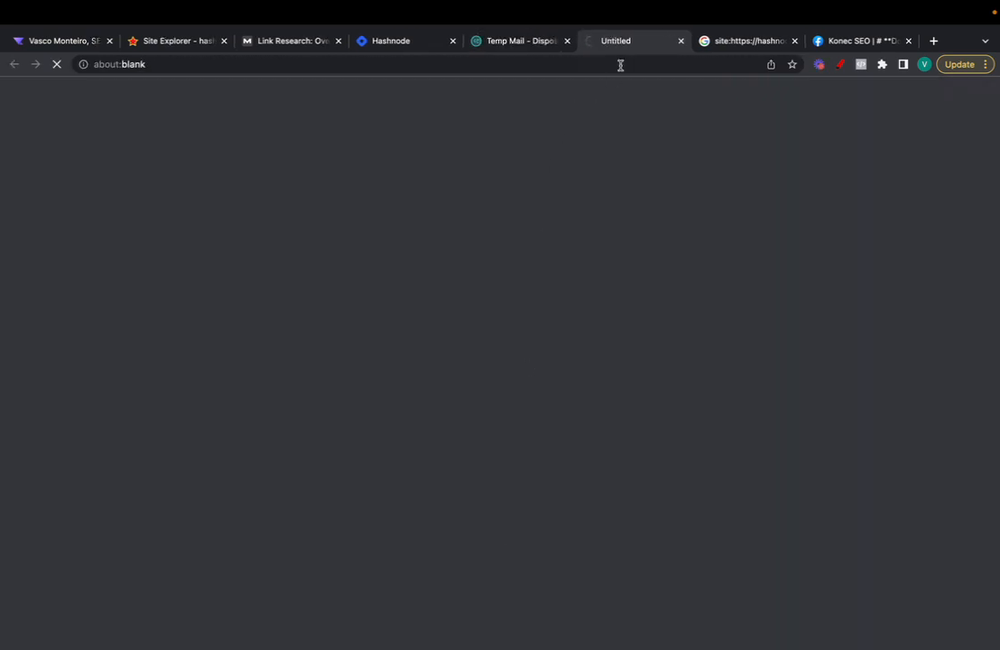
left_click_drag(619, 40, 521, 51)
left_click(680, 41)
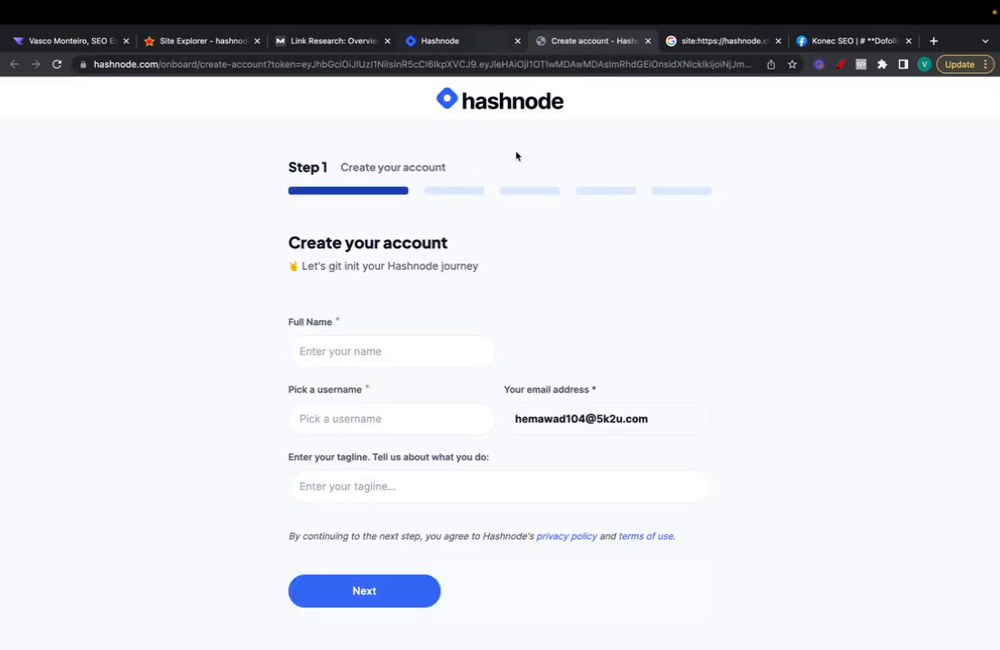
Step: Complete the account form with a full name, username testusername123 and tagline "I'm here to build", and submit it
left_click(424, 343)
left_click(386, 415)
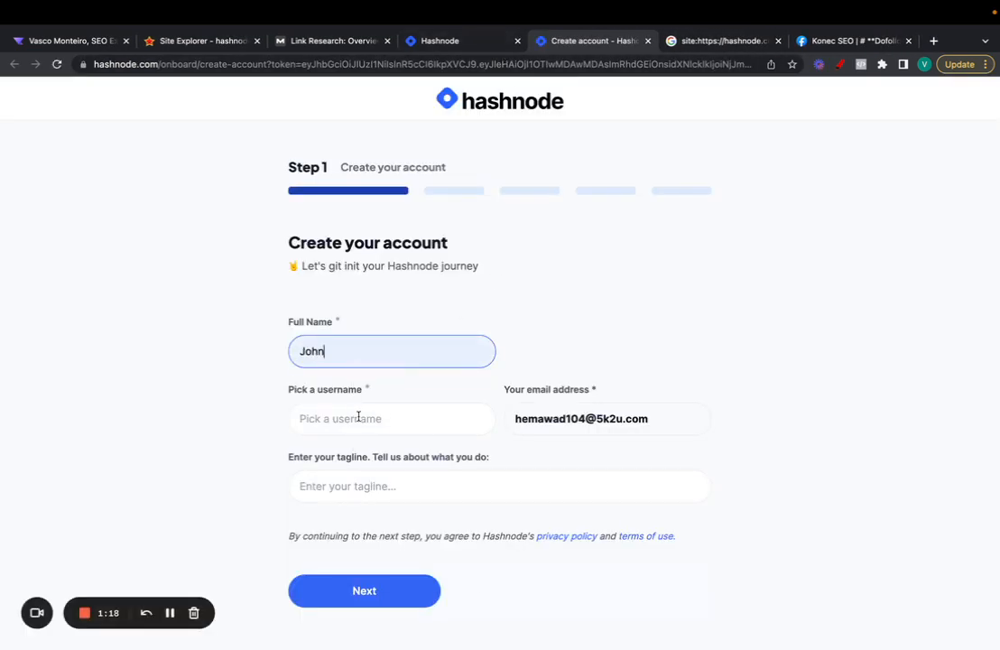
left_click(388, 417)
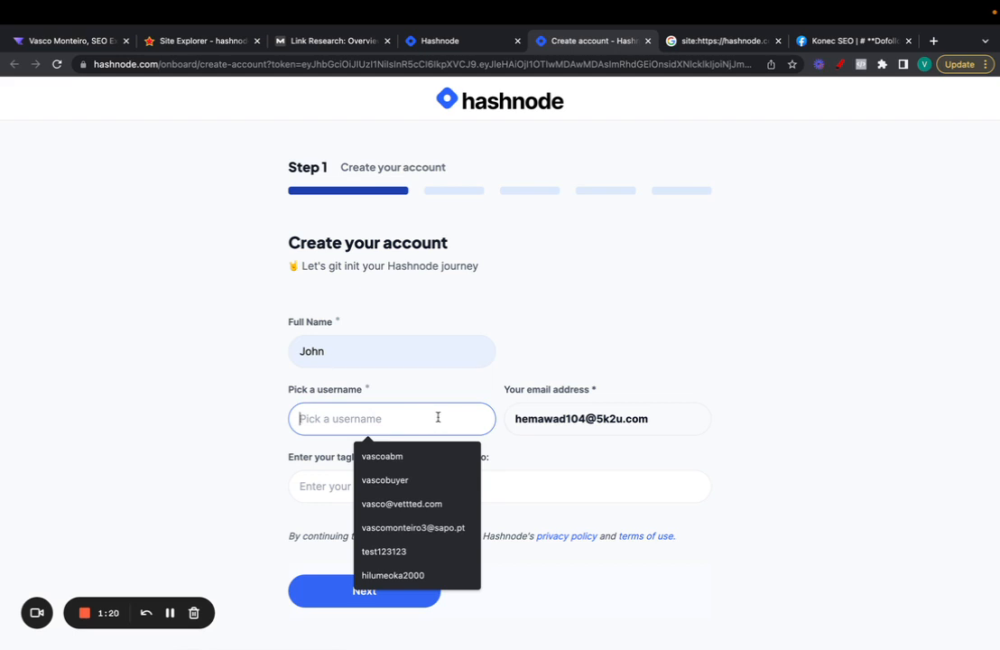
type("testusername123")
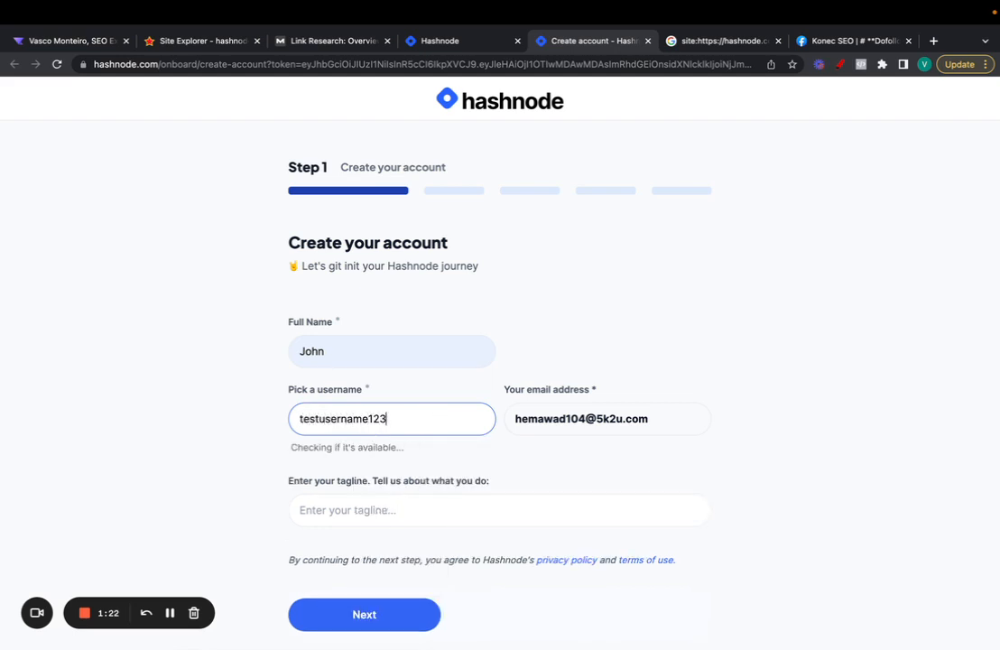
left_click(404, 505)
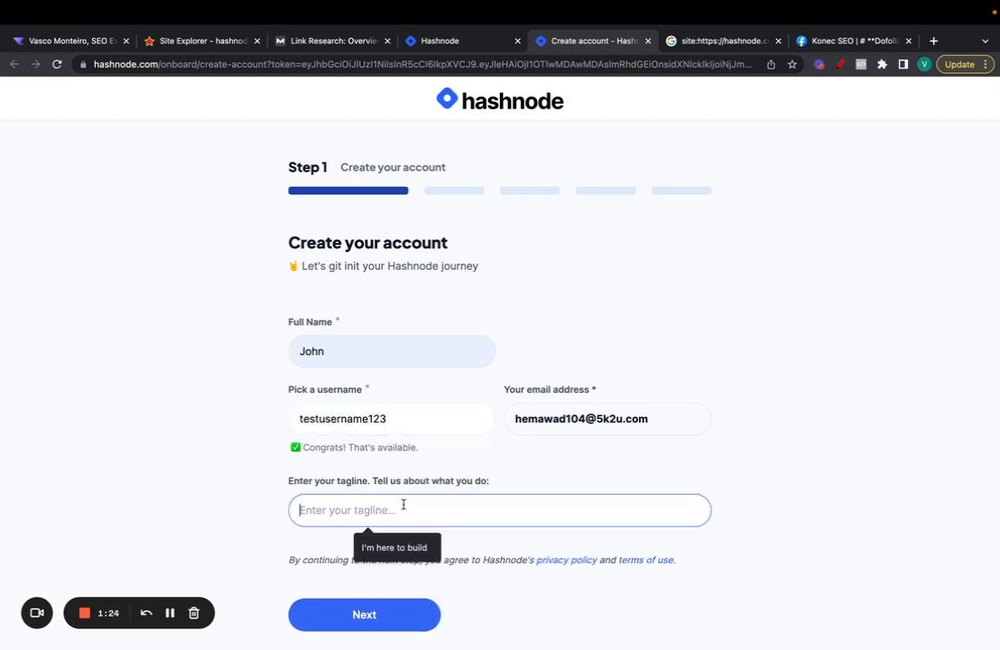
left_click(392, 545)
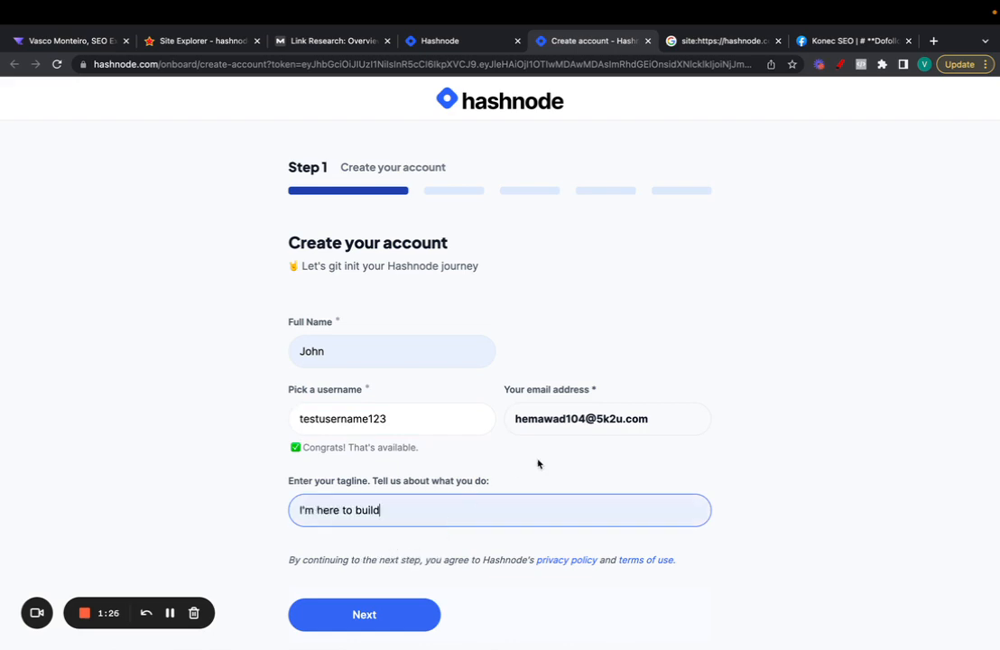
scroll(538, 464, "down", 1)
left_click(392, 571)
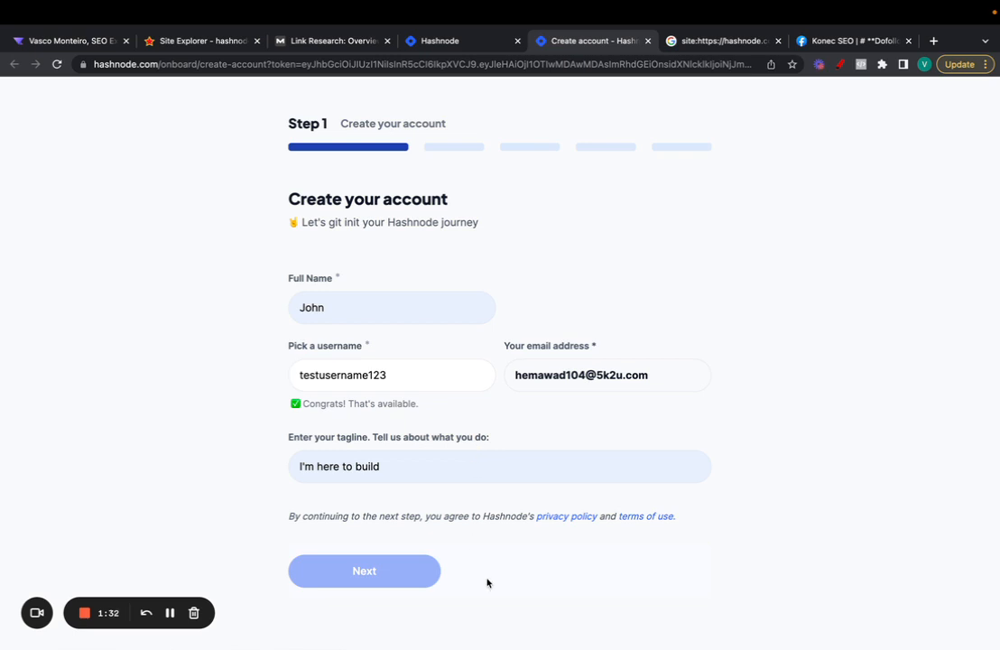
left_click(414, 472)
type("e")
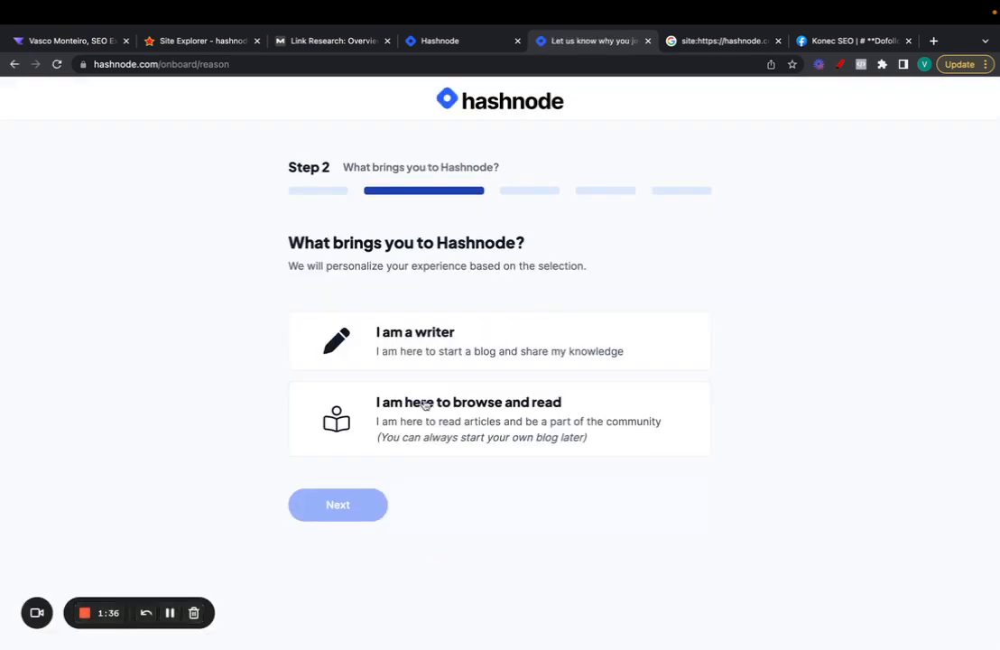
Step: Answer the onboarding questions with "I am a writer" and "I'm new to blogging", continuing to the blog setup
left_click(423, 369)
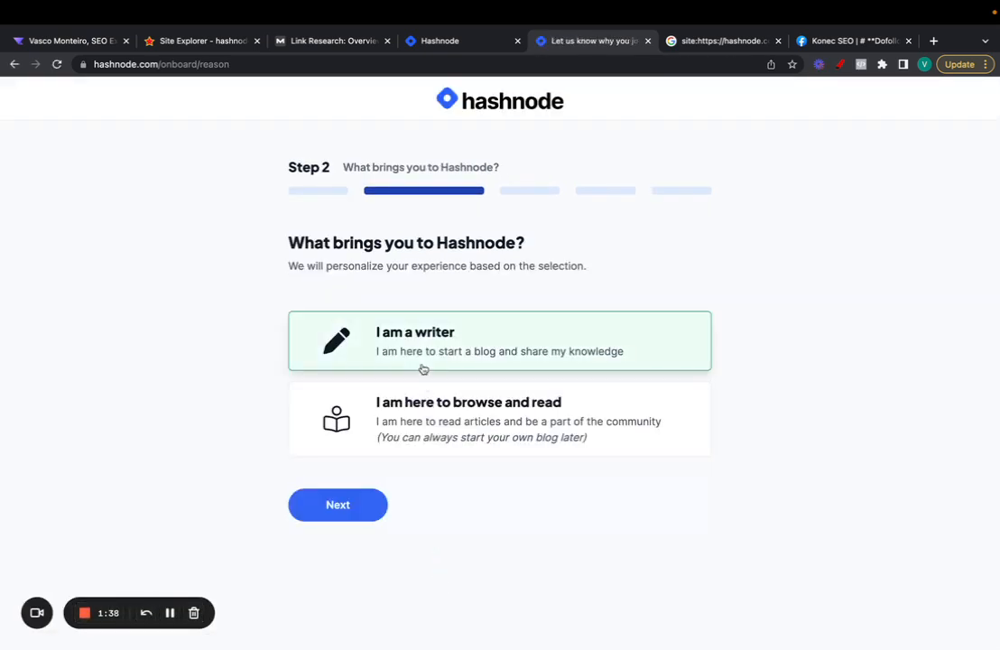
left_click(352, 512)
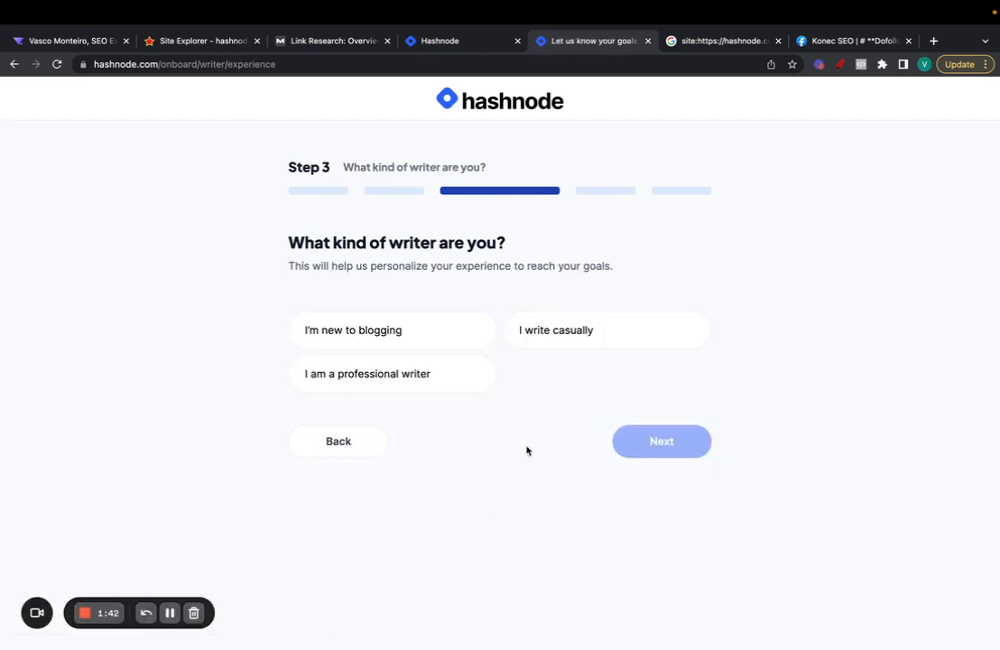
left_click(403, 344)
left_click(688, 449)
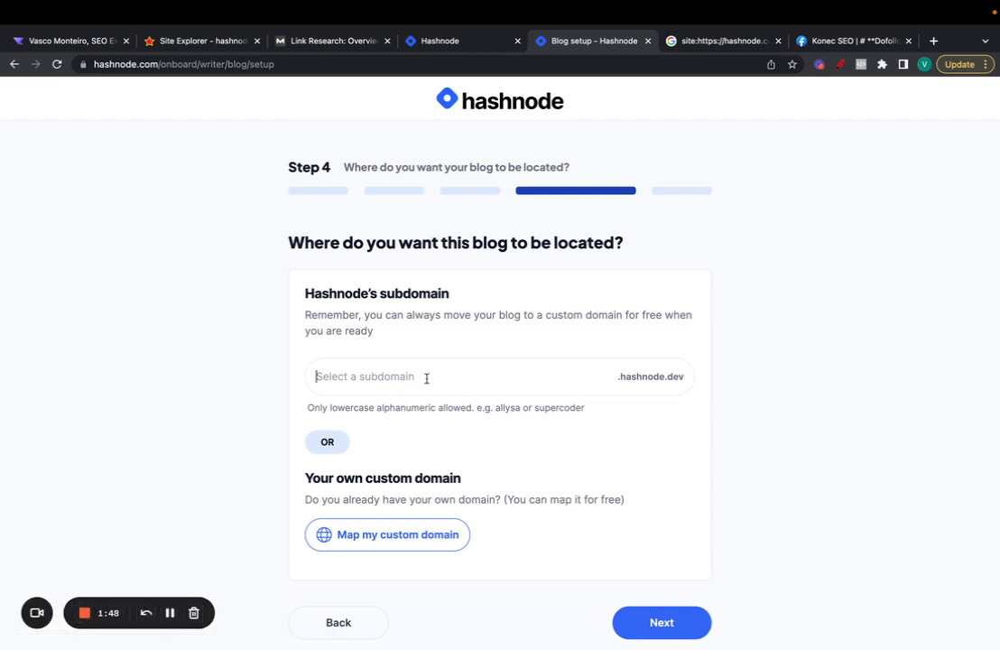
Step: Set the blog's Hashnode subdomain to yourkw and submit the blog location
type("yourkw")
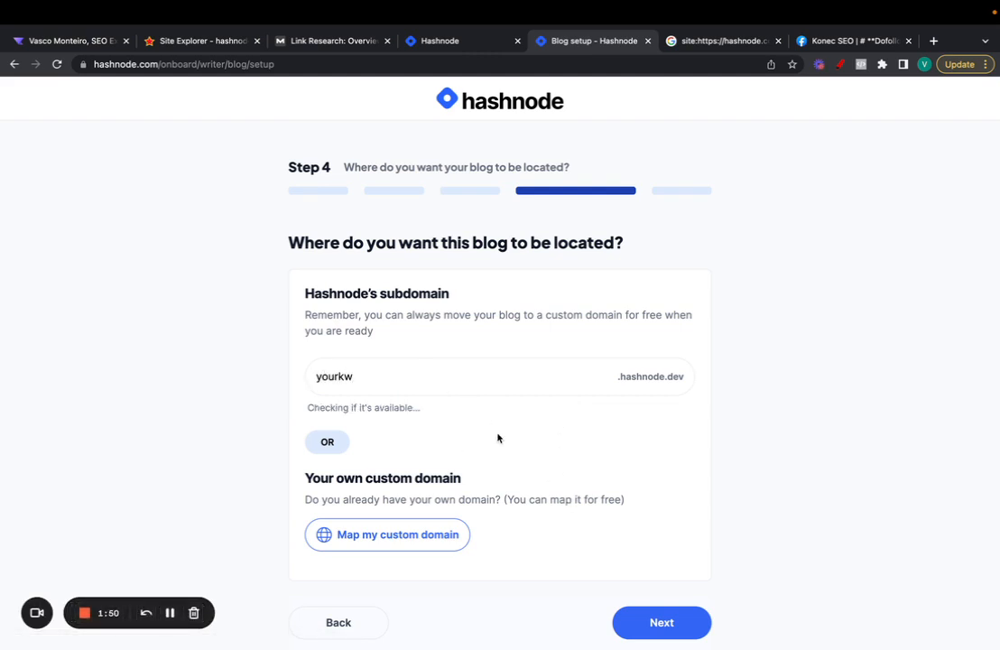
left_click(641, 610)
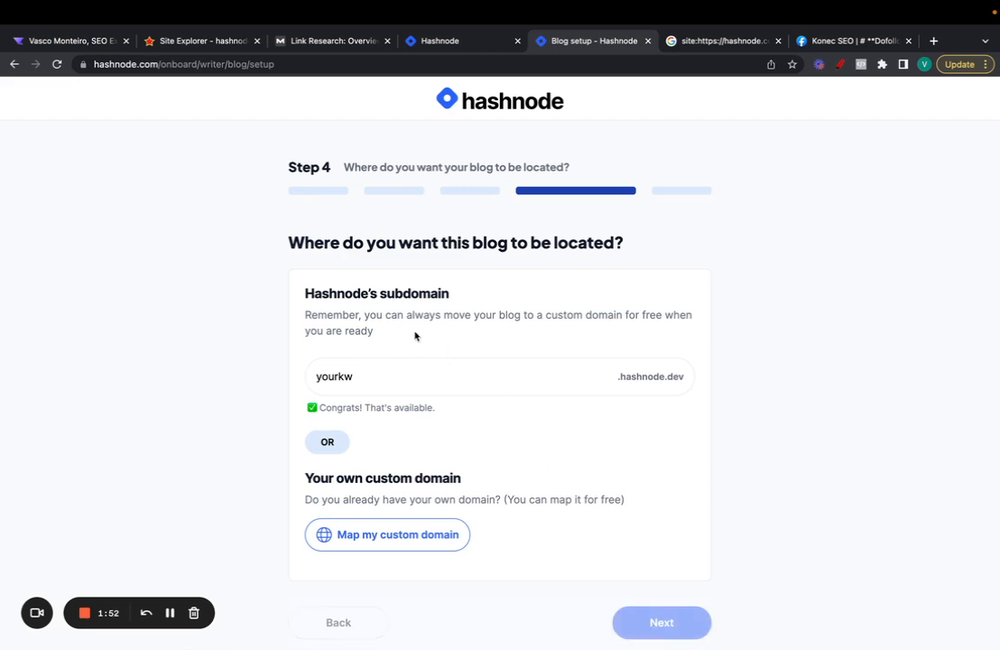
Step: Close the leftover Hashnode sign-up tab and return to the completed blog setup
left_click(474, 44)
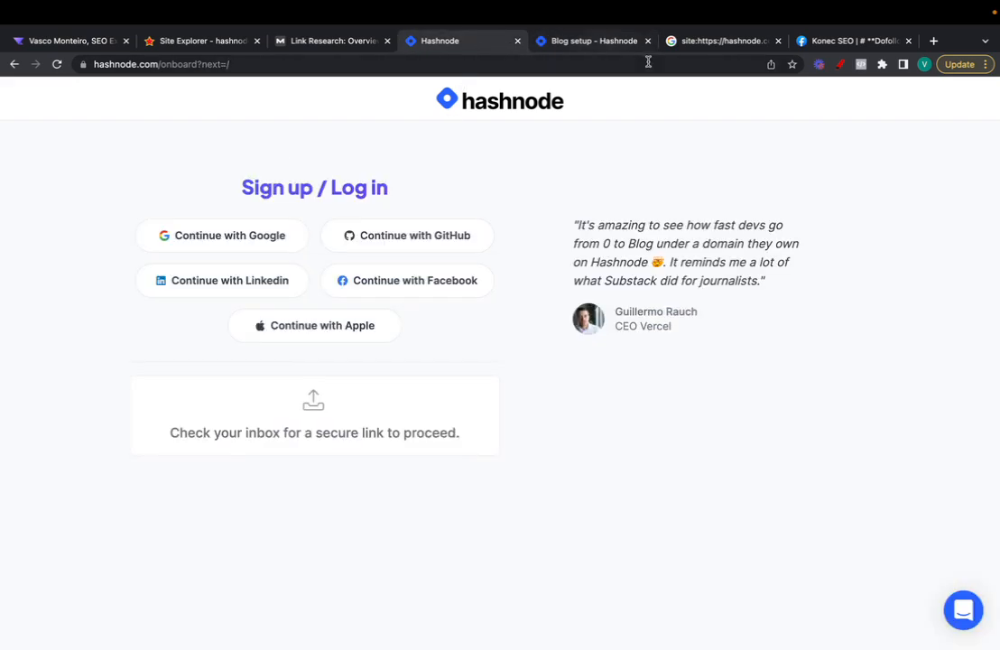
left_click(578, 47)
left_click(517, 41)
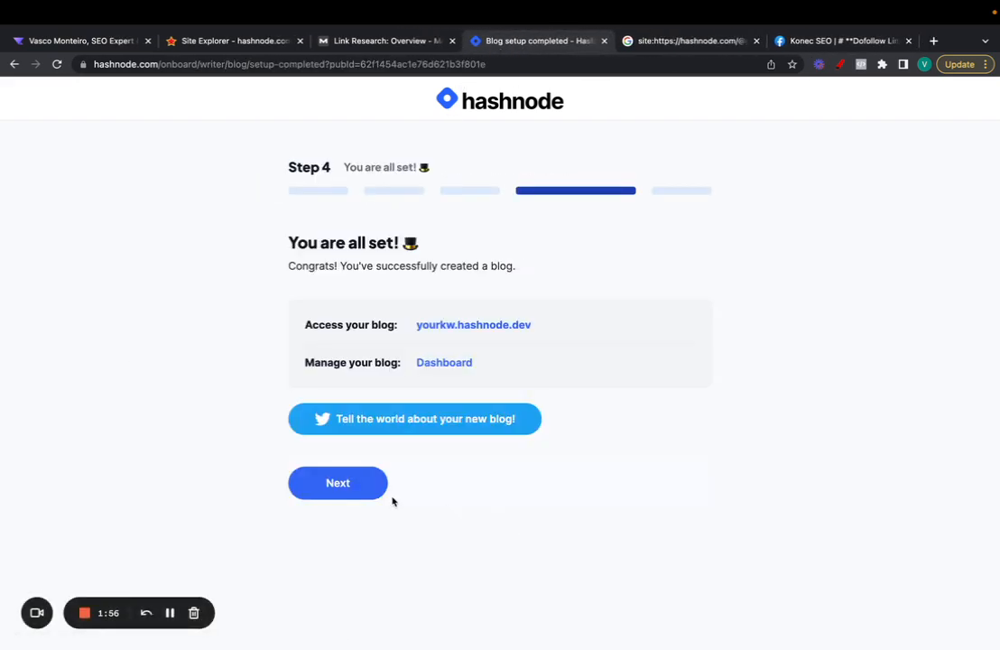
Step: Finish the blog setup, open the new blog's dashboard and close the leftover blog customization tab
left_click(355, 486)
left_click(446, 361)
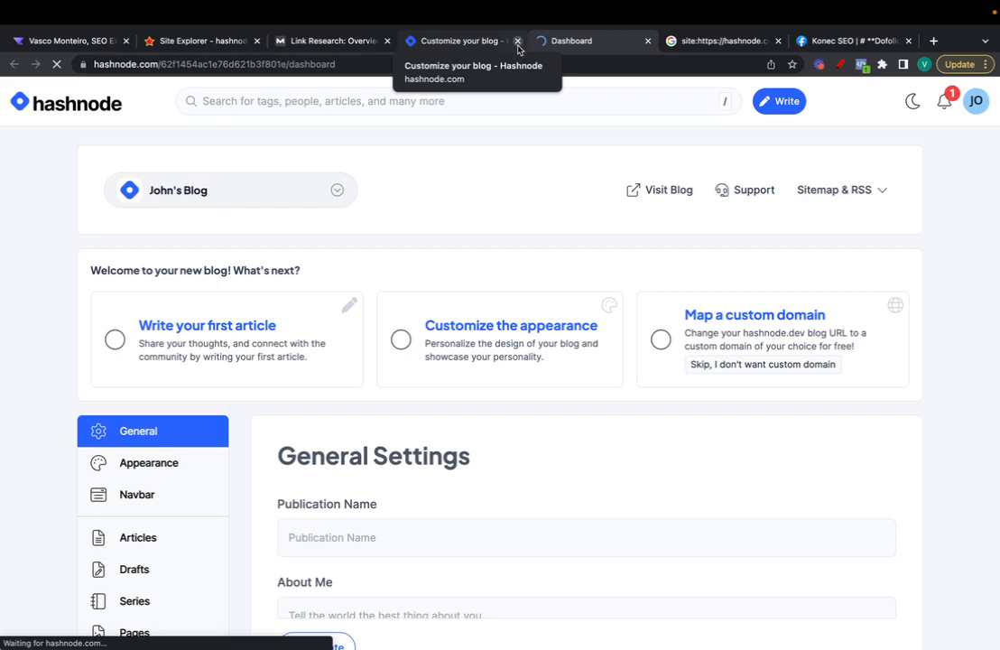
left_click(517, 41)
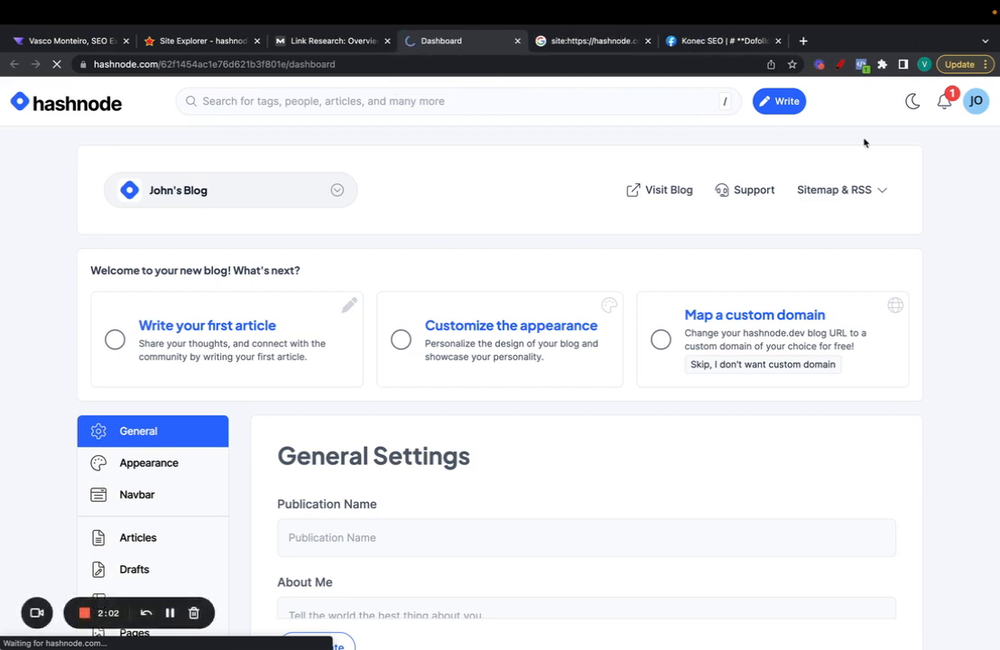
Step: Open the public profile page of testusername123 and look over its sections
left_click(976, 100)
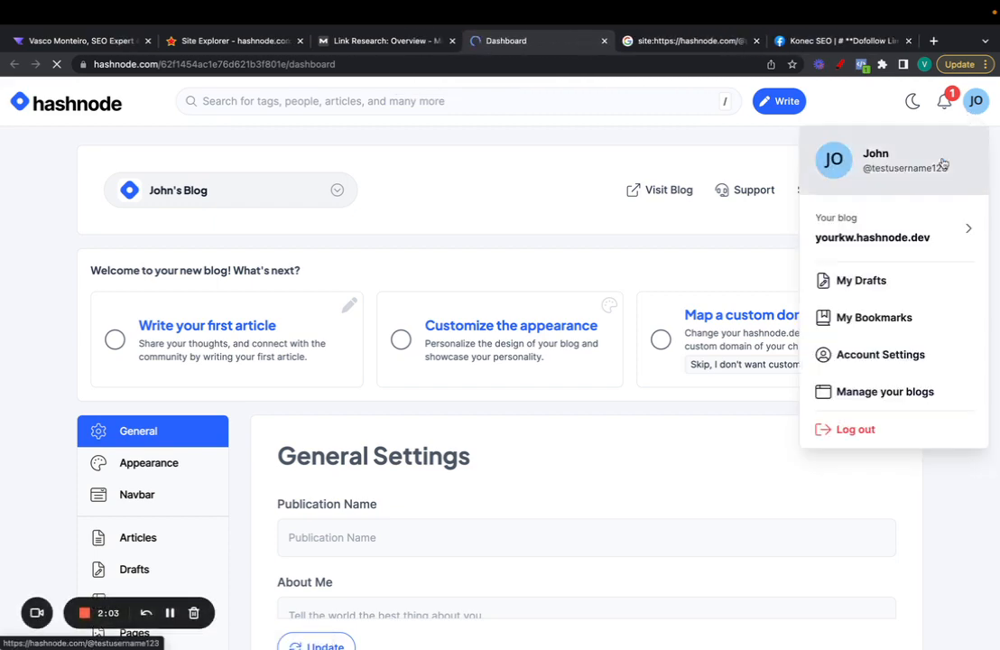
left_click(872, 166)
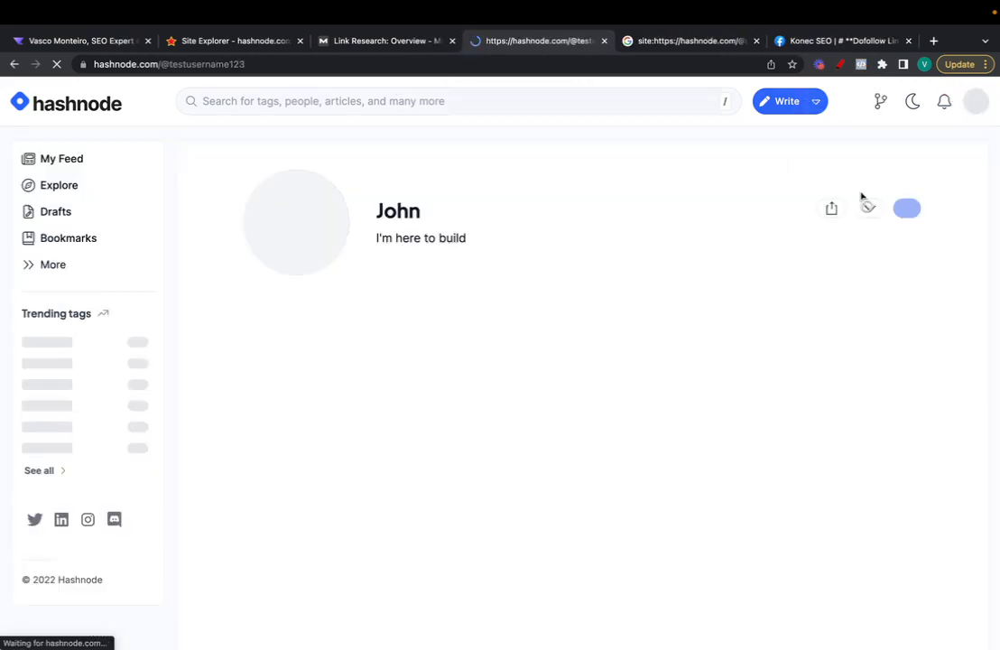
scroll(587, 393, "down", 1)
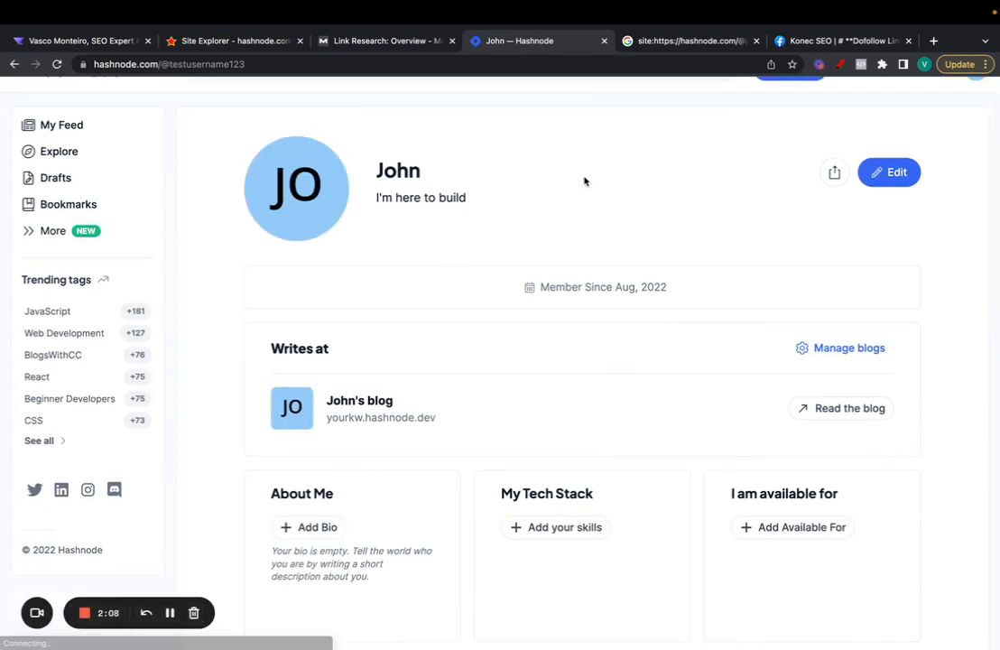
Step: Open the sample Hashnode profile linked in the Facebook group post and place its tab beside the new account's profile tab
left_click_drag(813, 41, 728, 44)
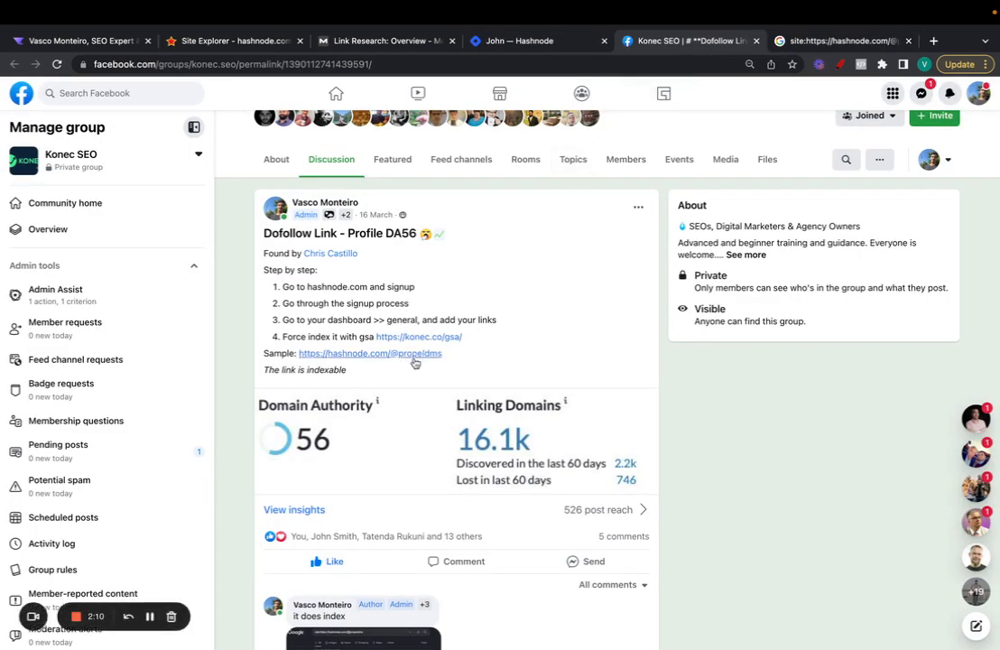
left_click(415, 354, "super")
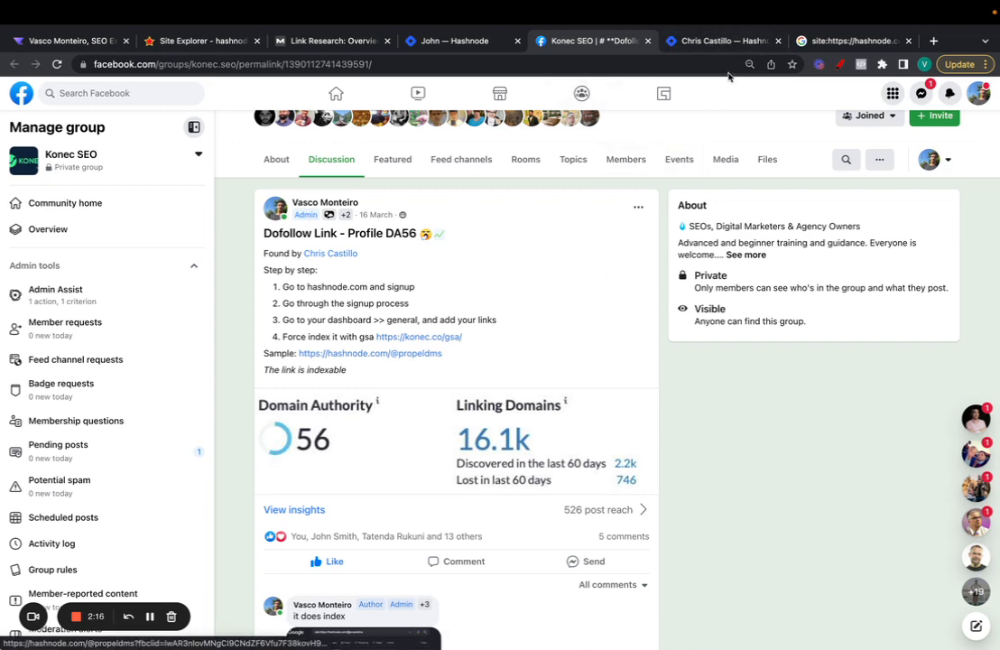
left_click_drag(718, 44, 593, 47)
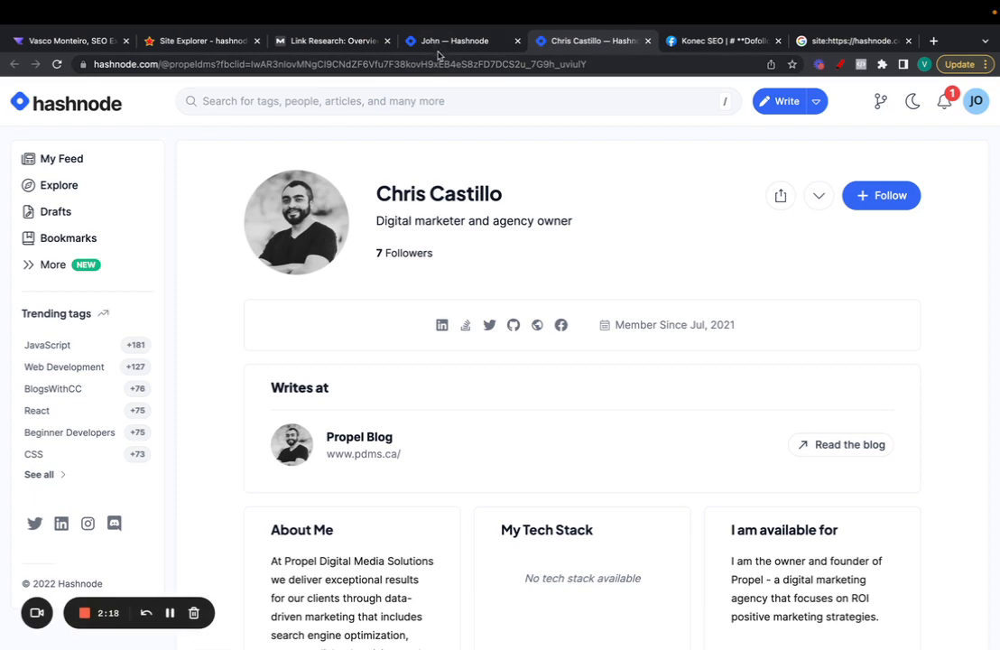
Step: Open the settings for adding a bio from the new account's profile and compare them with the sample profile
left_click(442, 41)
scroll(462, 322, "down", 3)
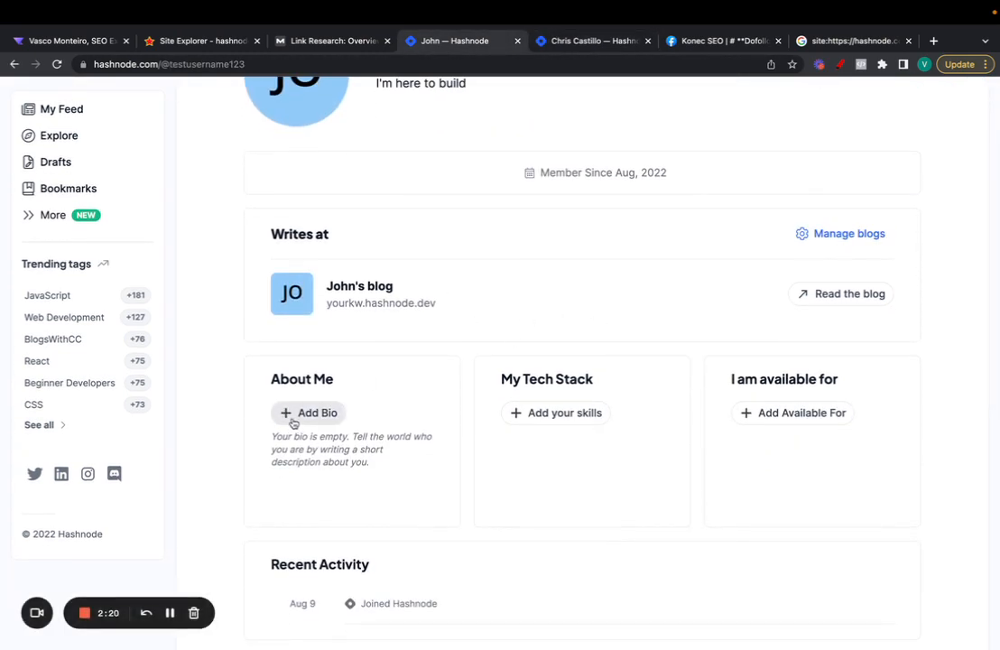
scroll(294, 424, "down", 1)
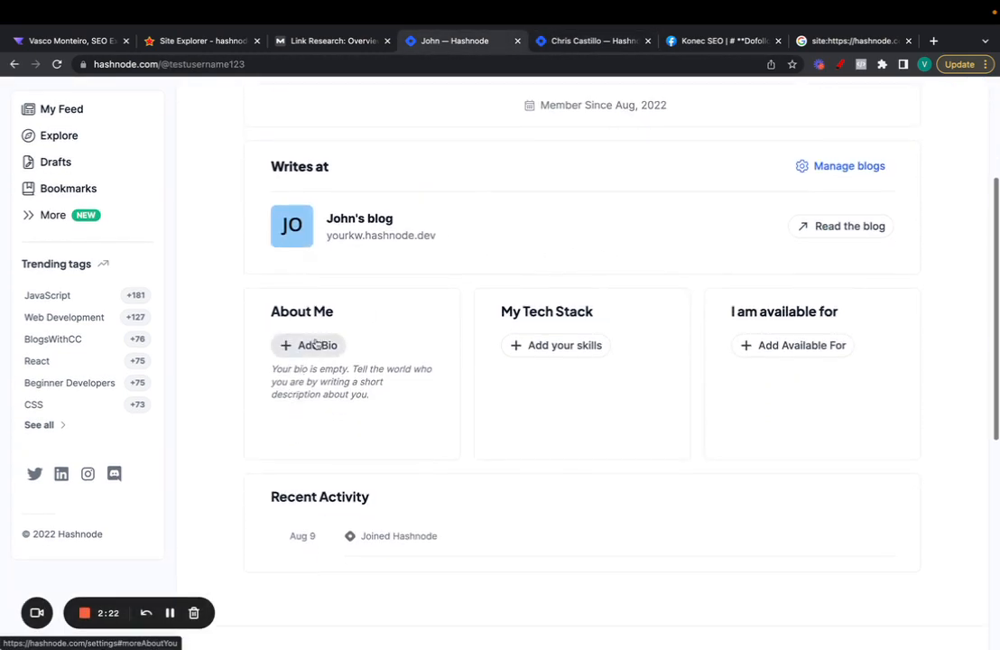
left_click(316, 345)
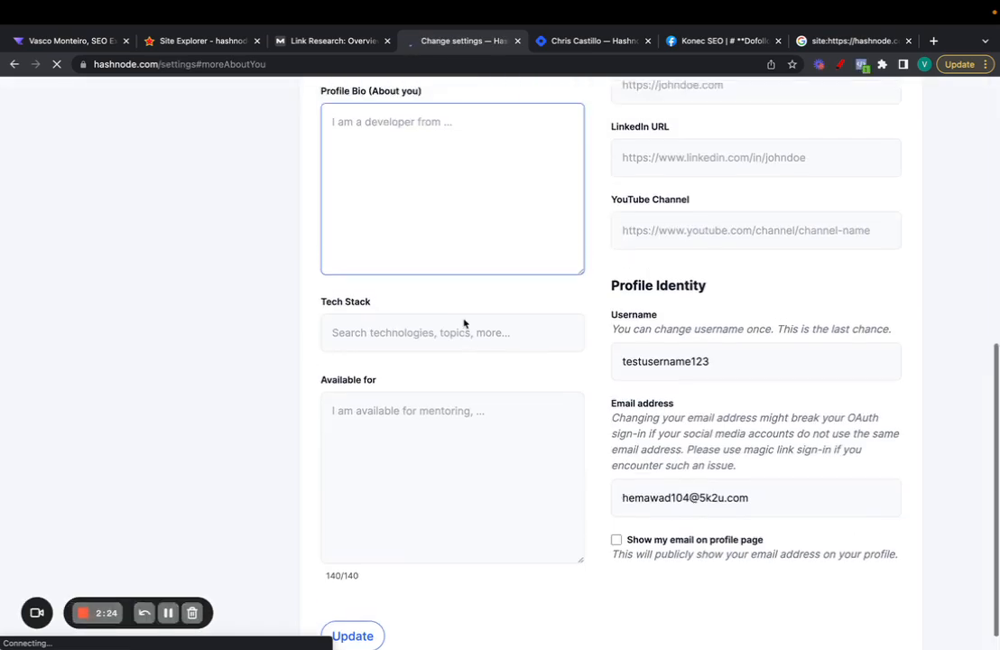
scroll(529, 271, "up", 3)
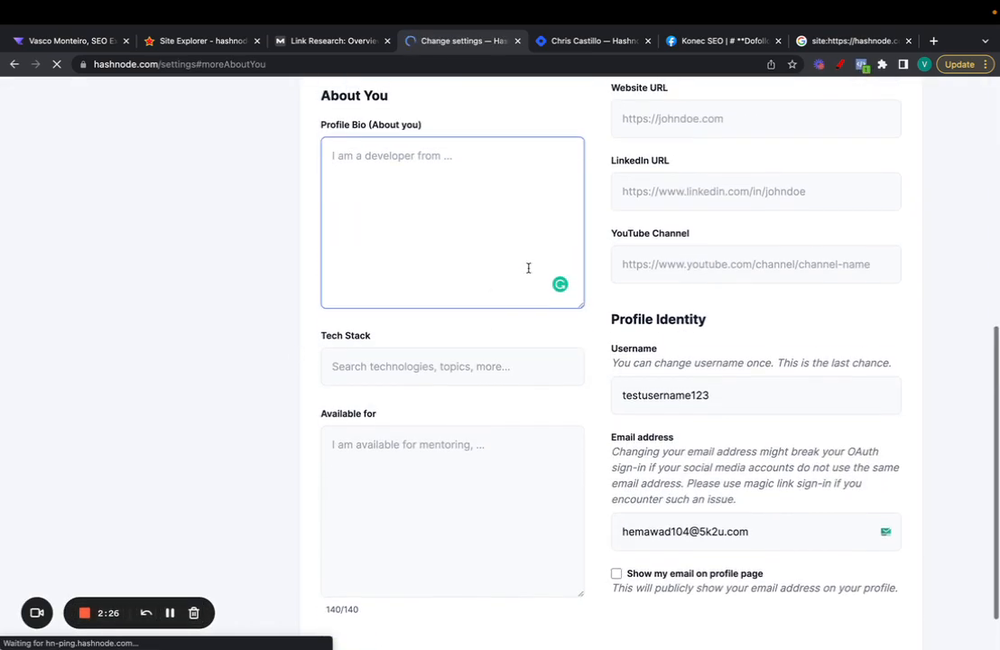
key("ctrl+Tab")
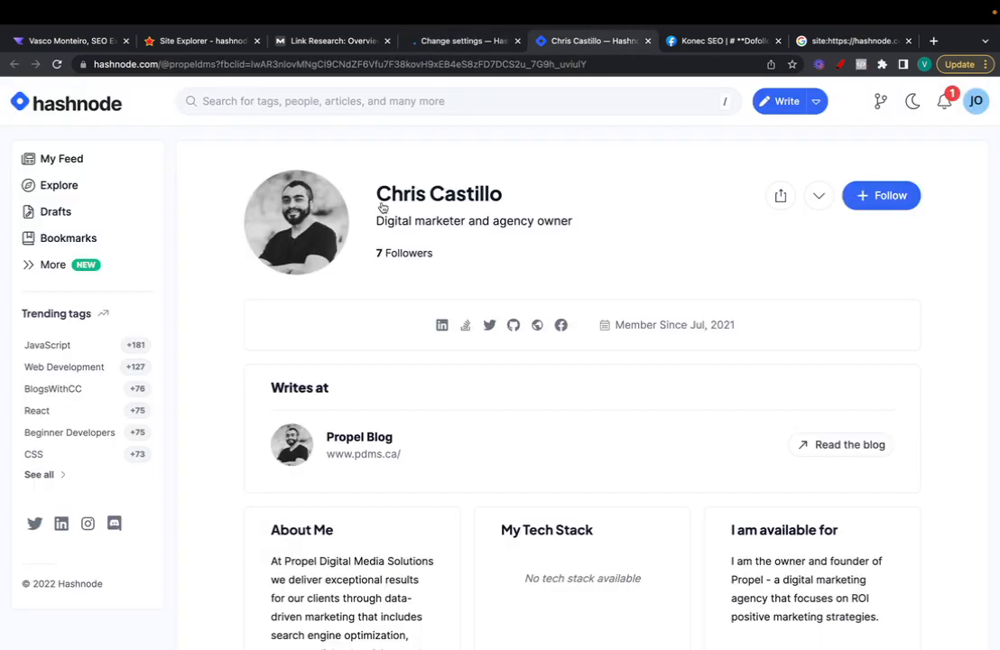
left_click(453, 45)
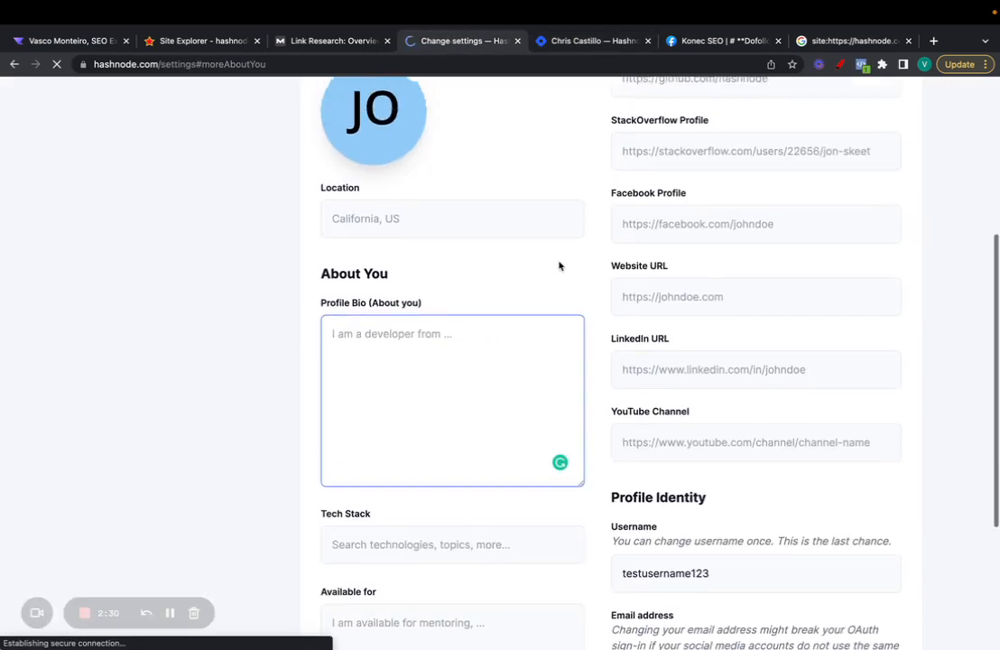
scroll(632, 379, "down", 5)
left_click(538, 449)
scroll(538, 449, "up", 5)
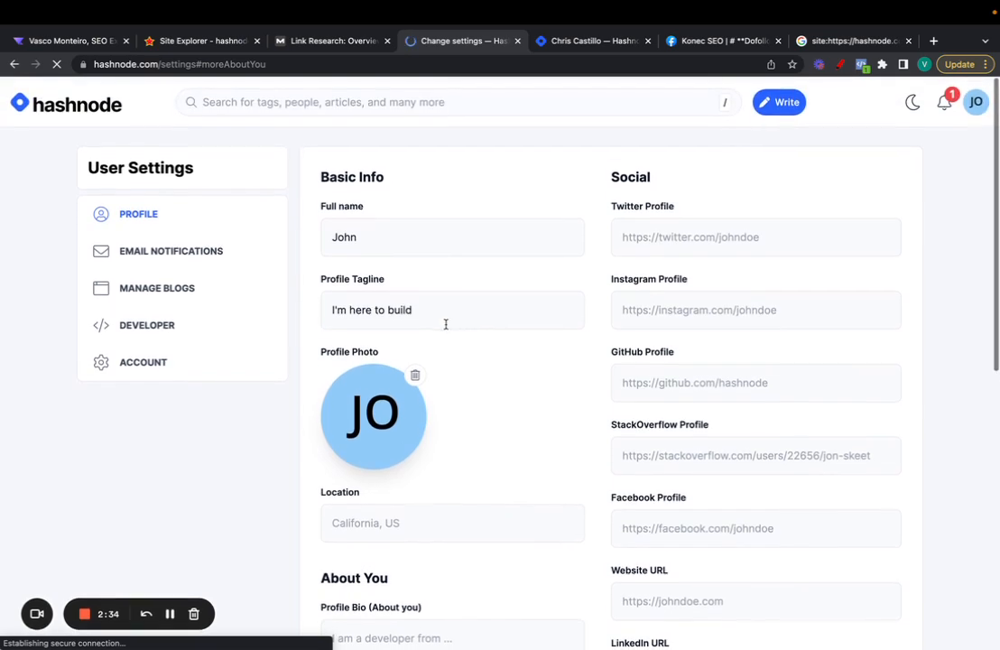
triple_click(444, 324)
type("https://vettted.com/")
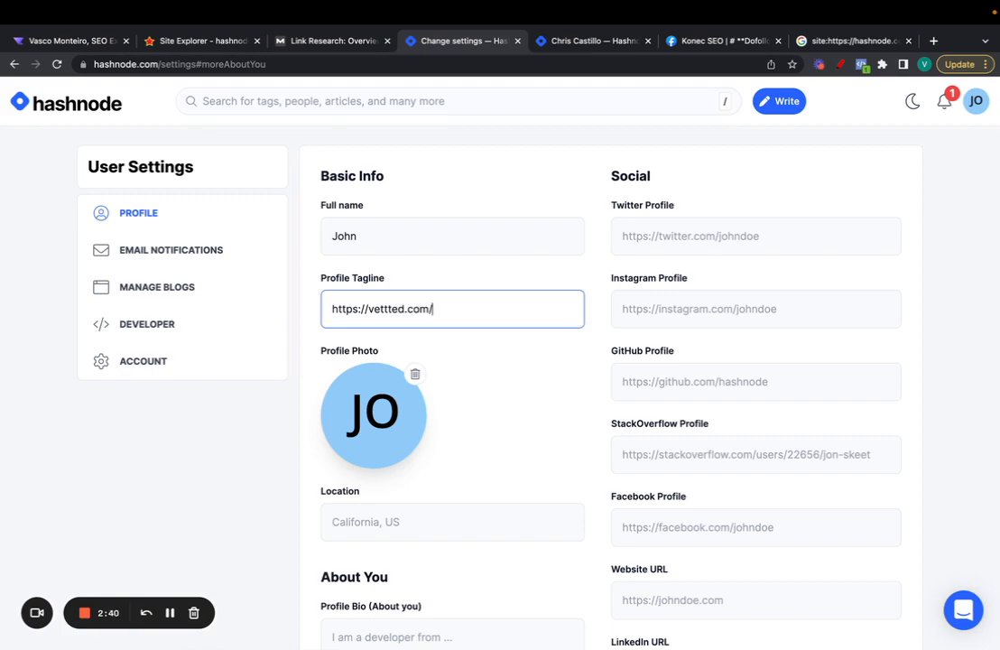
scroll(727, 178, "down", 6)
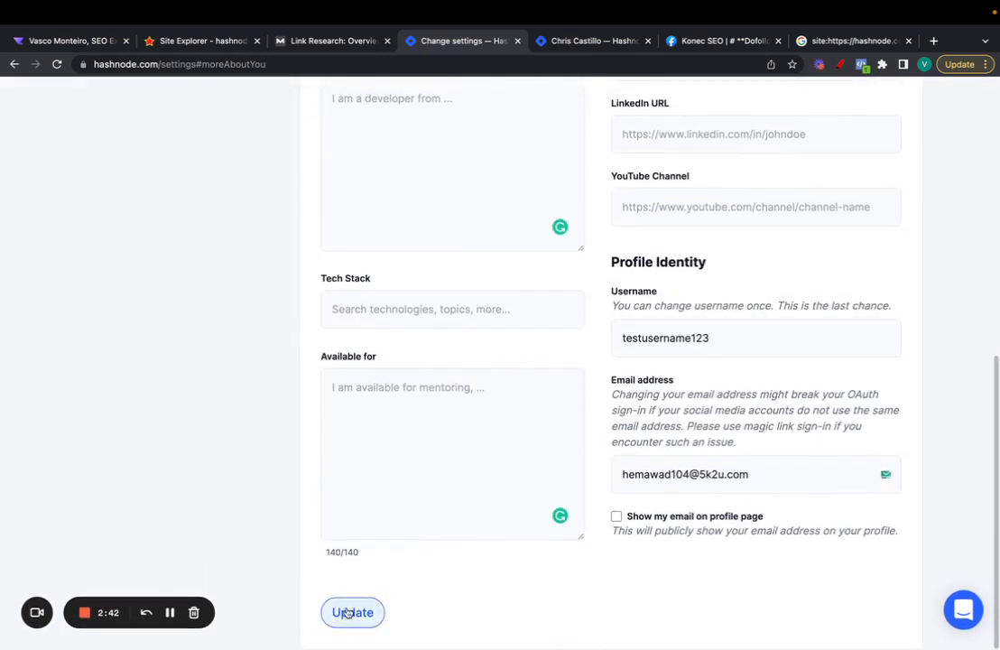
left_click(346, 611)
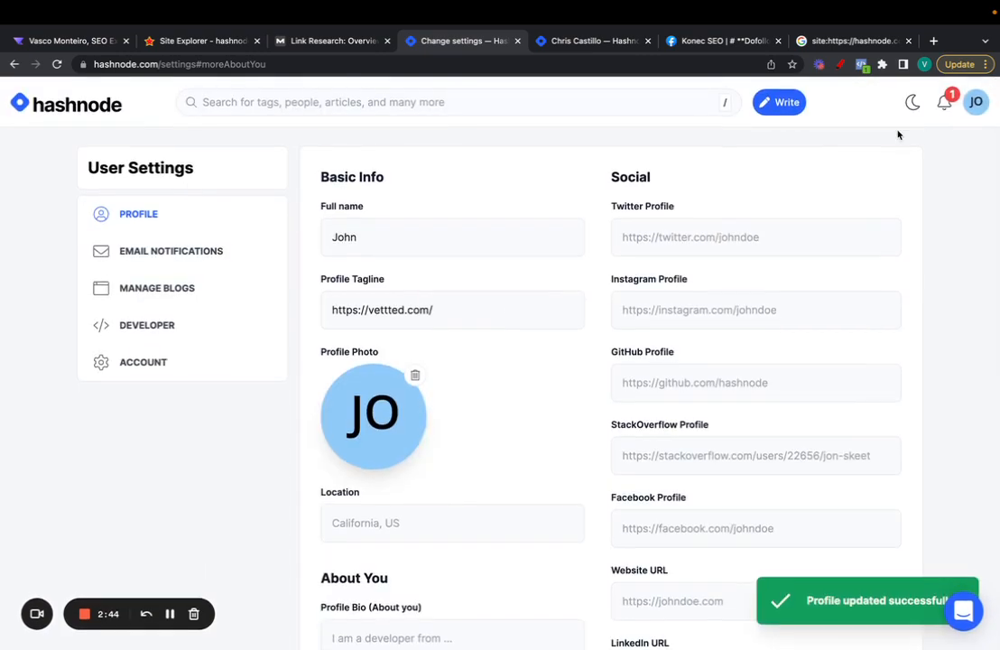
Step: Return to the account's profile page and examine its tagline and the blog link under Writes at
left_click(975, 101)
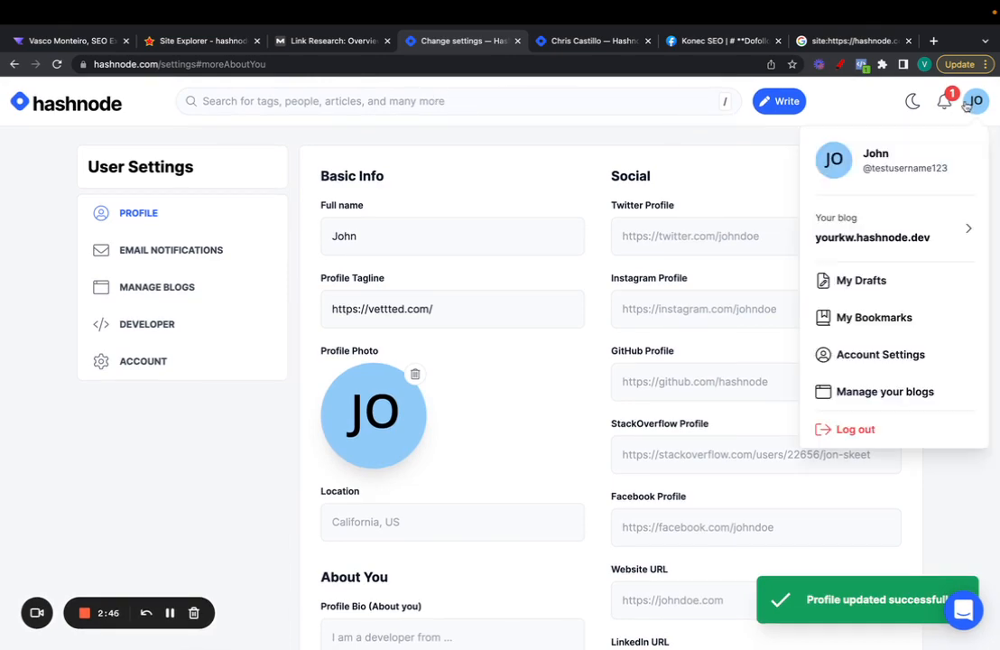
left_click(841, 127)
scroll(501, 292, "down", 4)
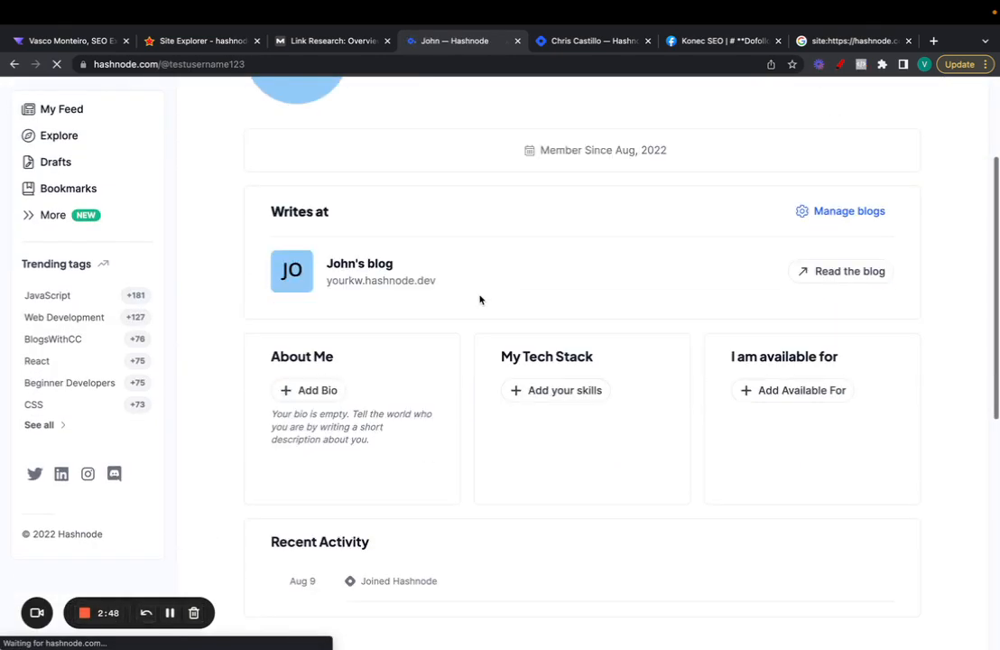
right_click(391, 283)
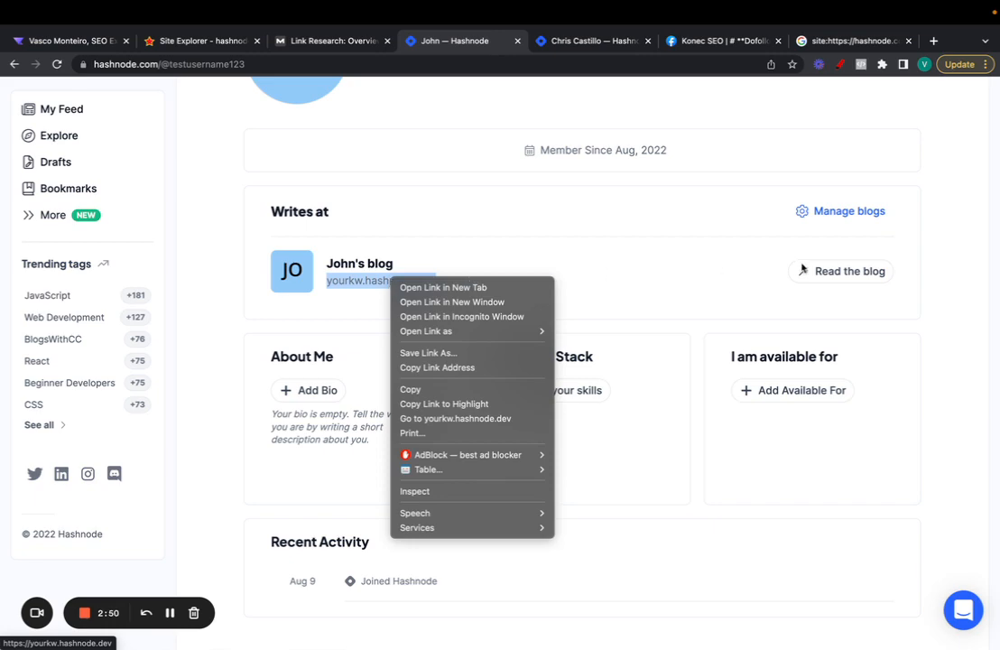
left_click(657, 250)
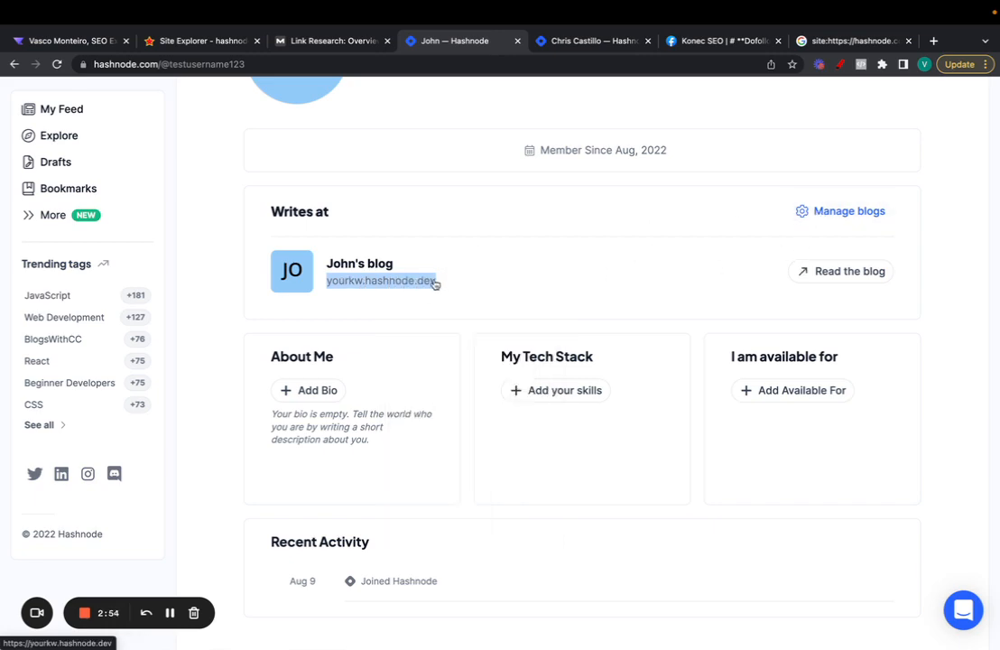
scroll(356, 381, "up", 4)
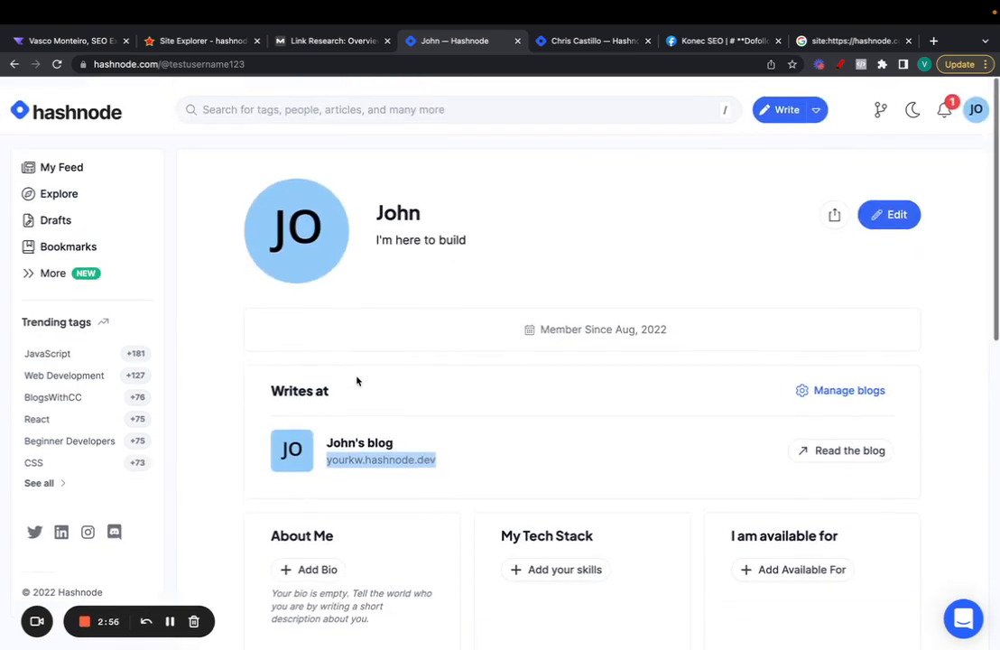
scroll(356, 381, "down", 1)
Step: Open the dashboard of the yourkw.hashnode.dev blog and go through its general settings
left_click(975, 101)
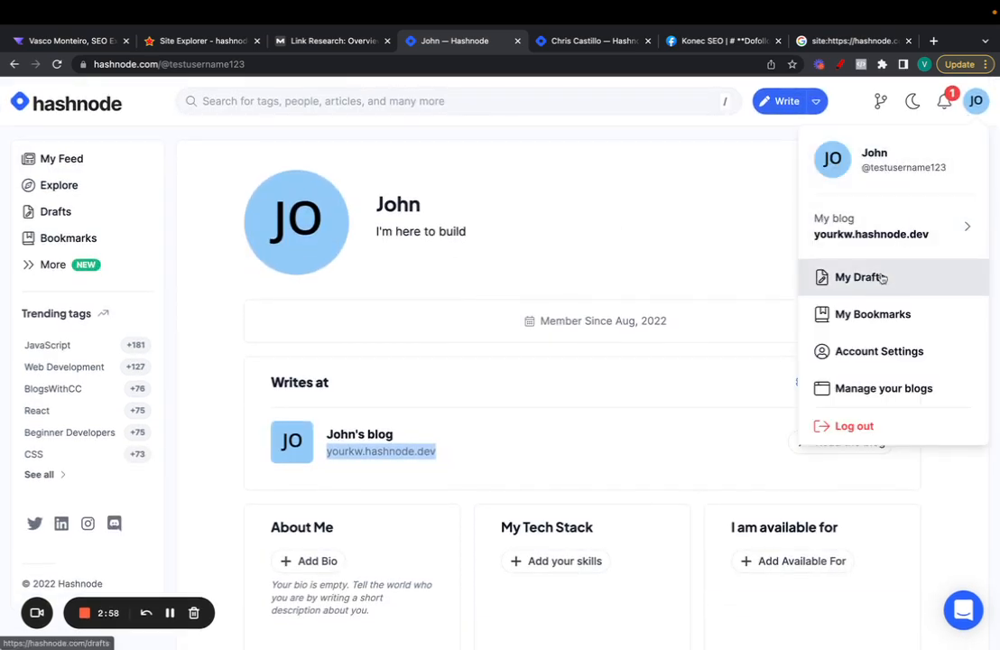
left_click(966, 225)
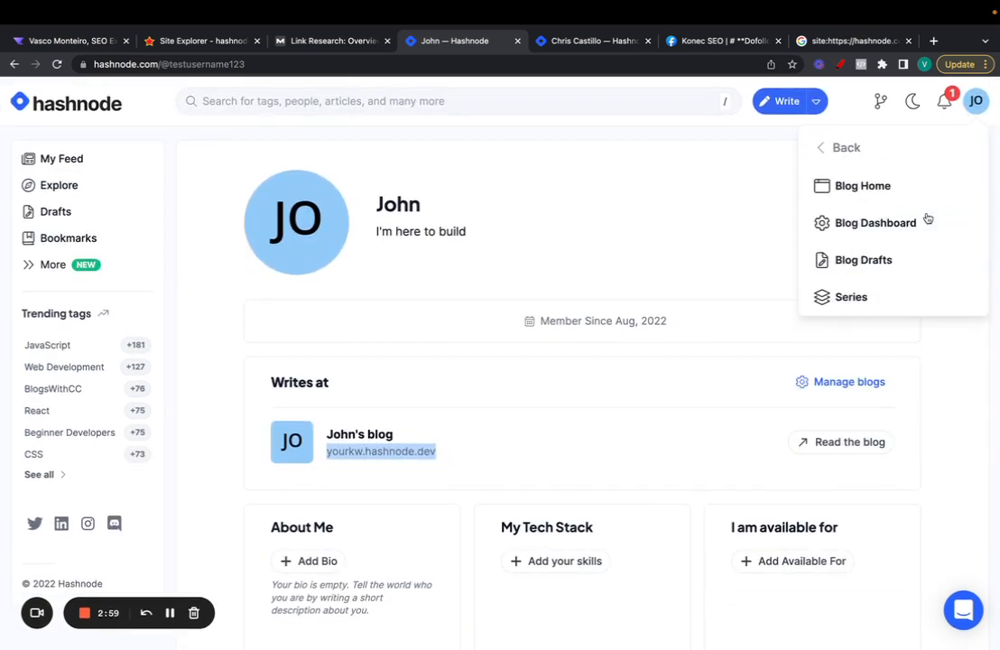
left_click(869, 224)
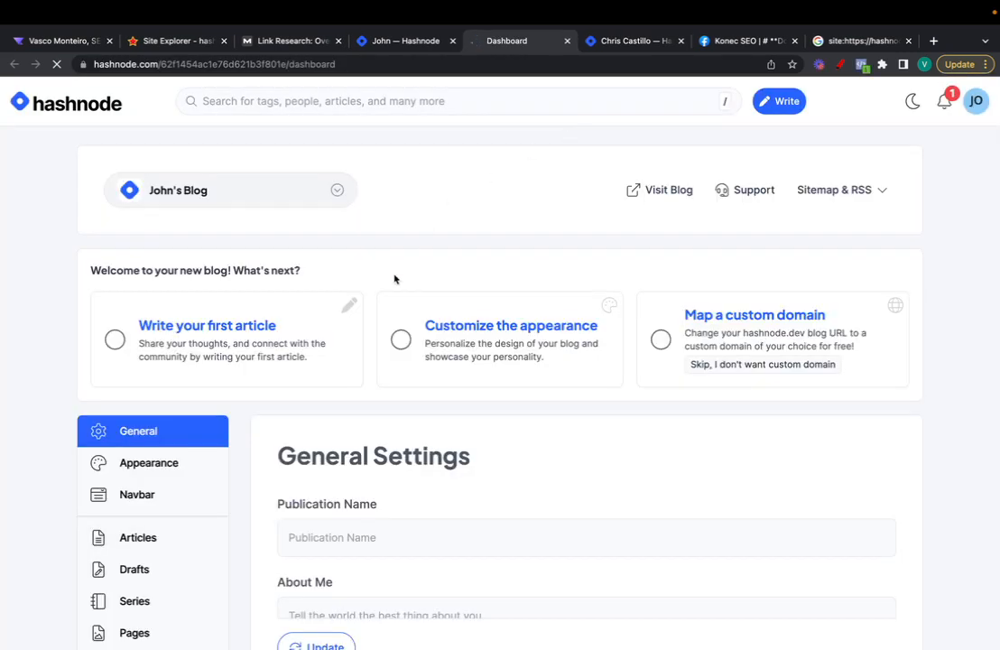
scroll(206, 443, "down", 5)
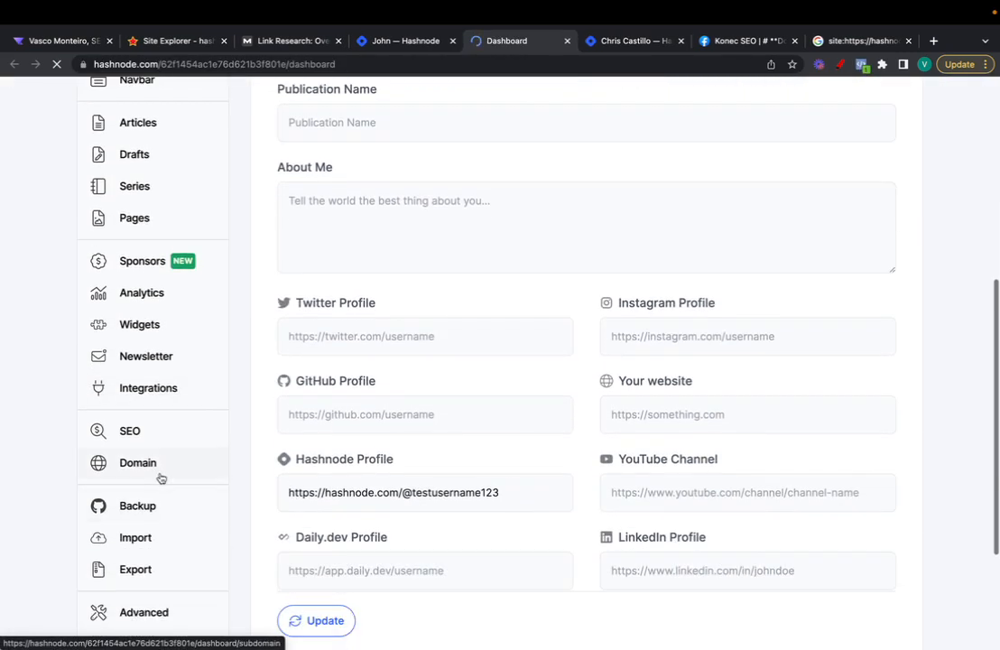
left_click(161, 478)
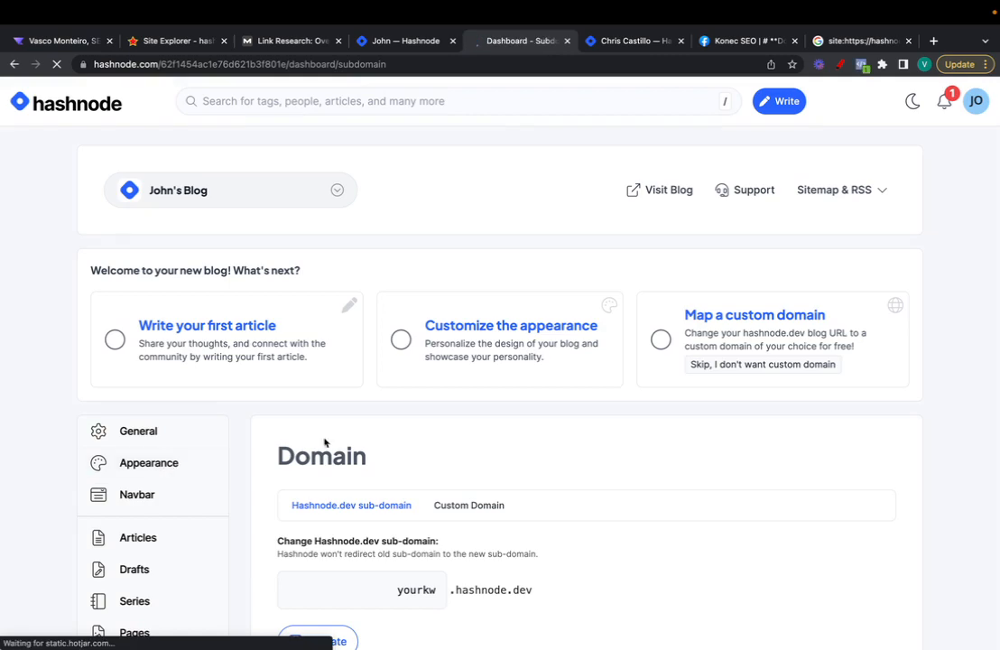
scroll(325, 442, "down", 2)
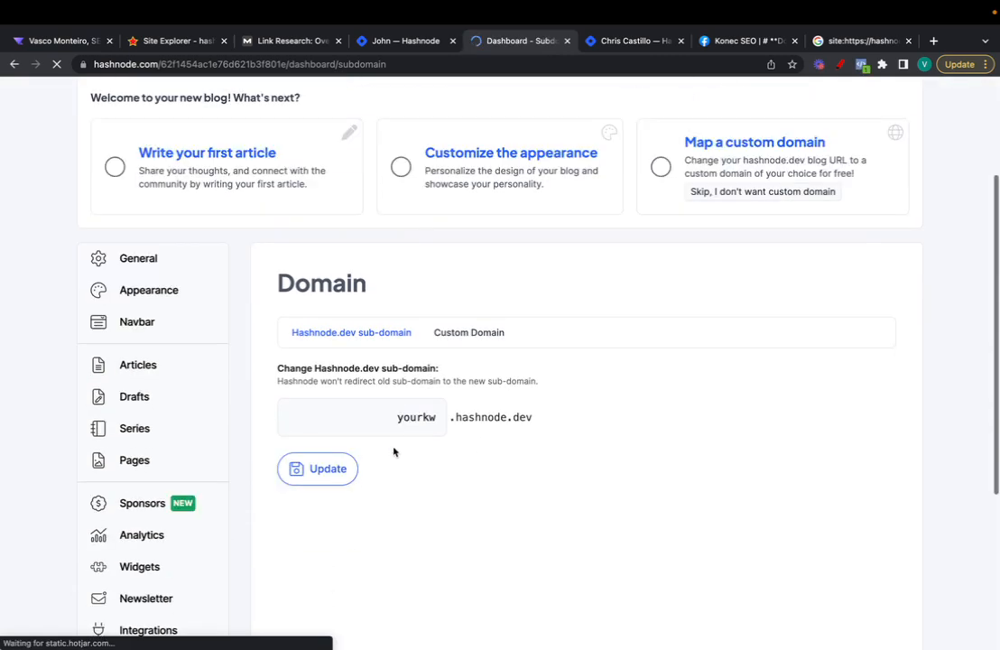
left_click(477, 341)
scroll(533, 422, "down", 3)
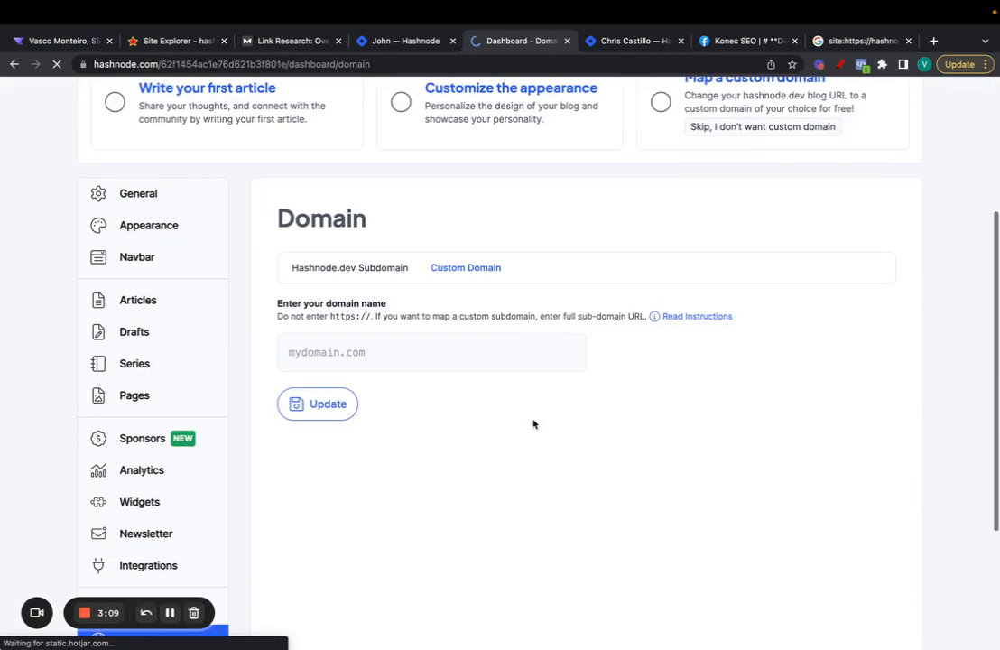
left_click(374, 360)
type("https://vettted.com/")
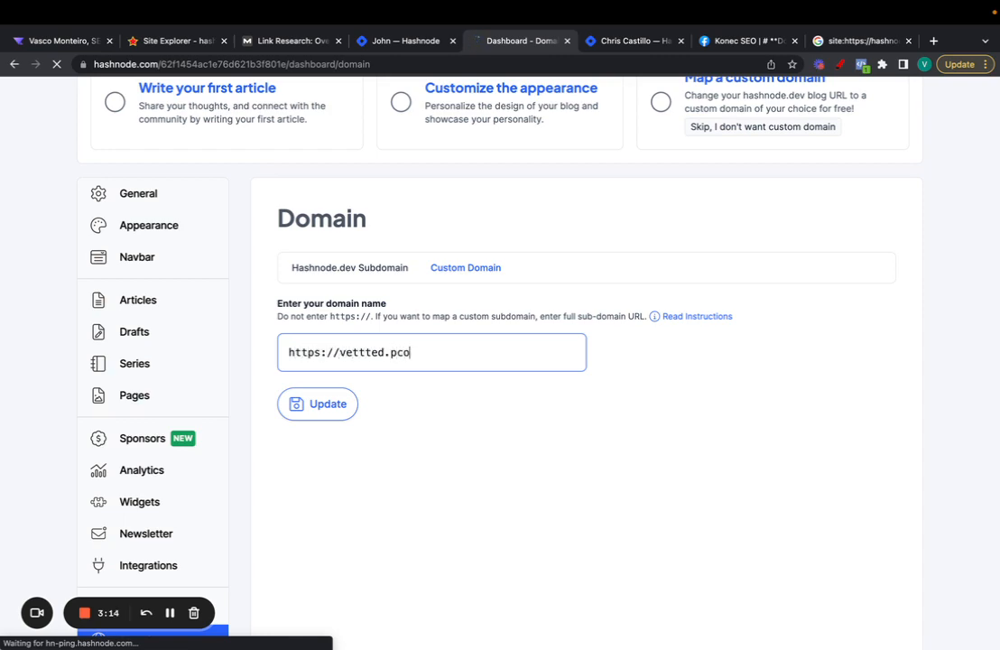
left_click(333, 403)
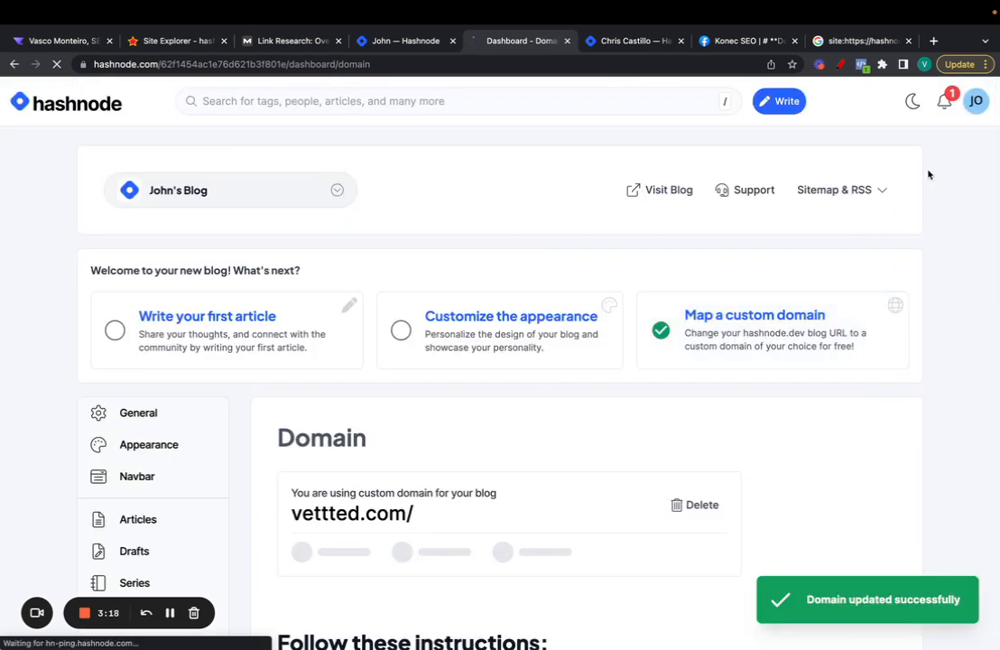
Step: Reopen the account's profile page to check the updated tagline and blog link
left_click(976, 102)
left_click(957, 155)
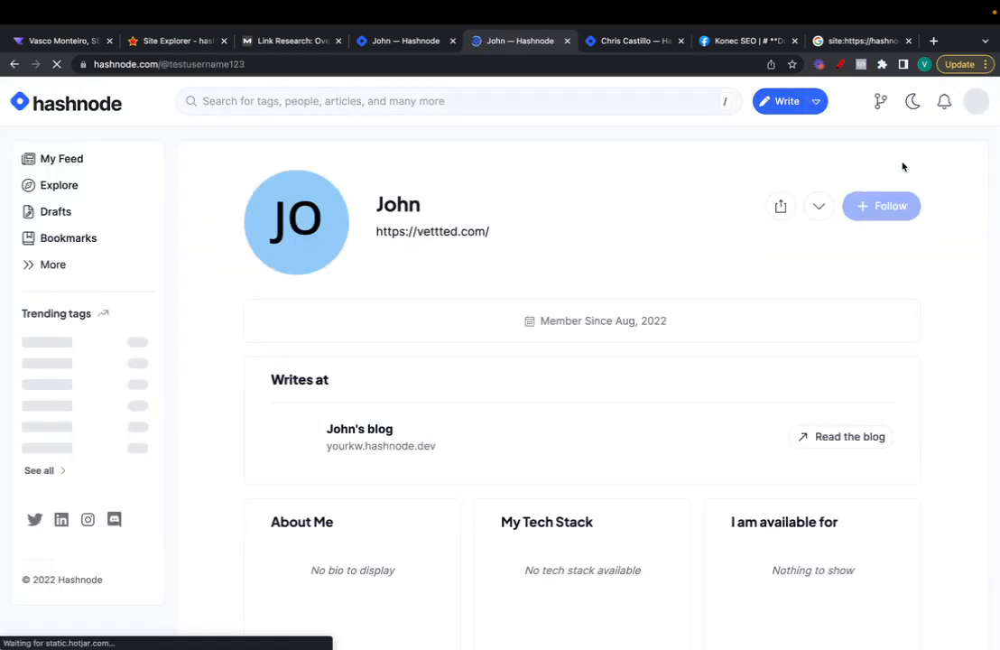
Step: Open the vettted.com blog link under Writes at in a new tab and inspect that link's page code
scroll(532, 349, "down", 2)
scroll(599, 297, "up", 2)
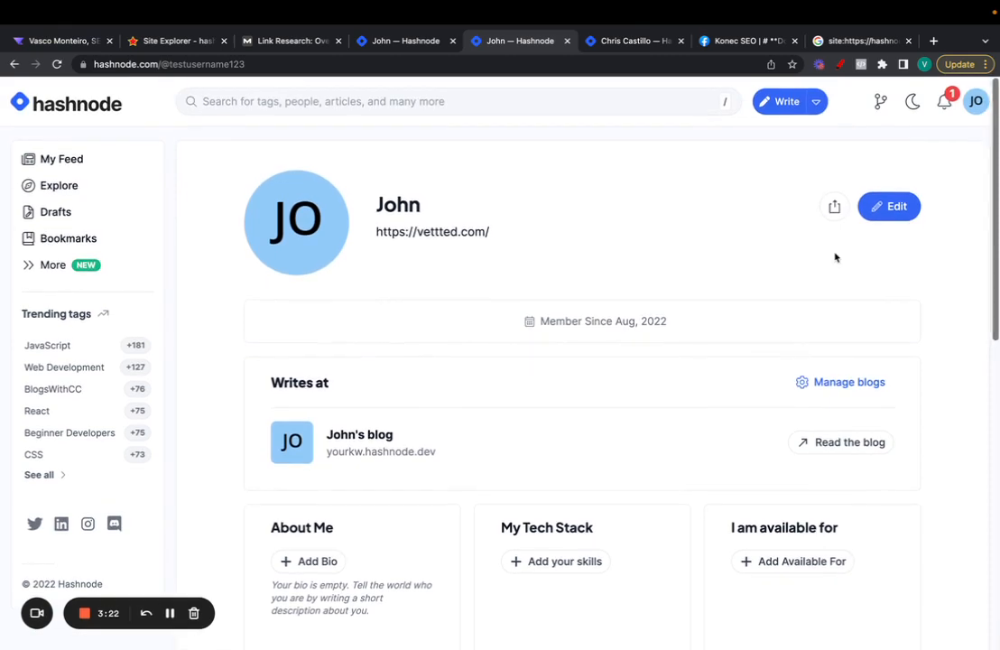
right_click(359, 453)
left_click(404, 413)
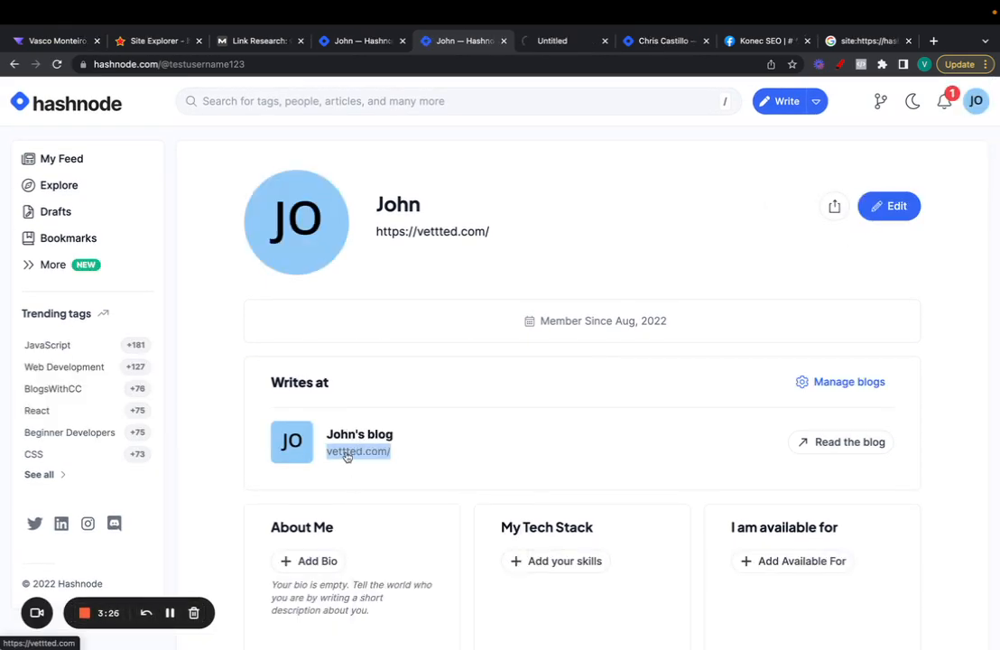
right_click(345, 453)
left_click(385, 598)
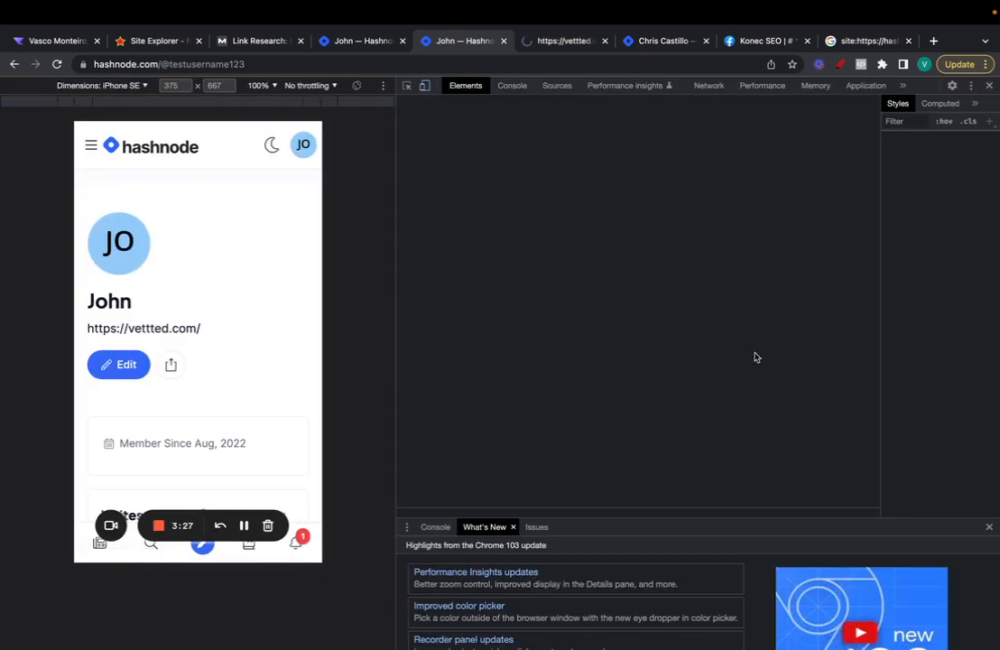
left_click(989, 85)
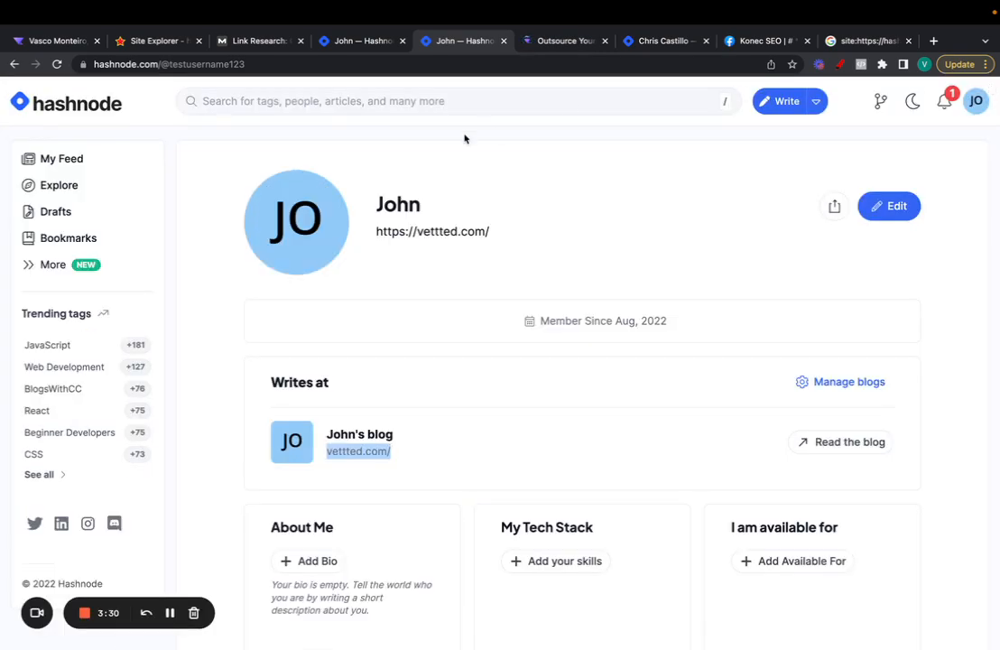
left_click(588, 41)
left_click(656, 41)
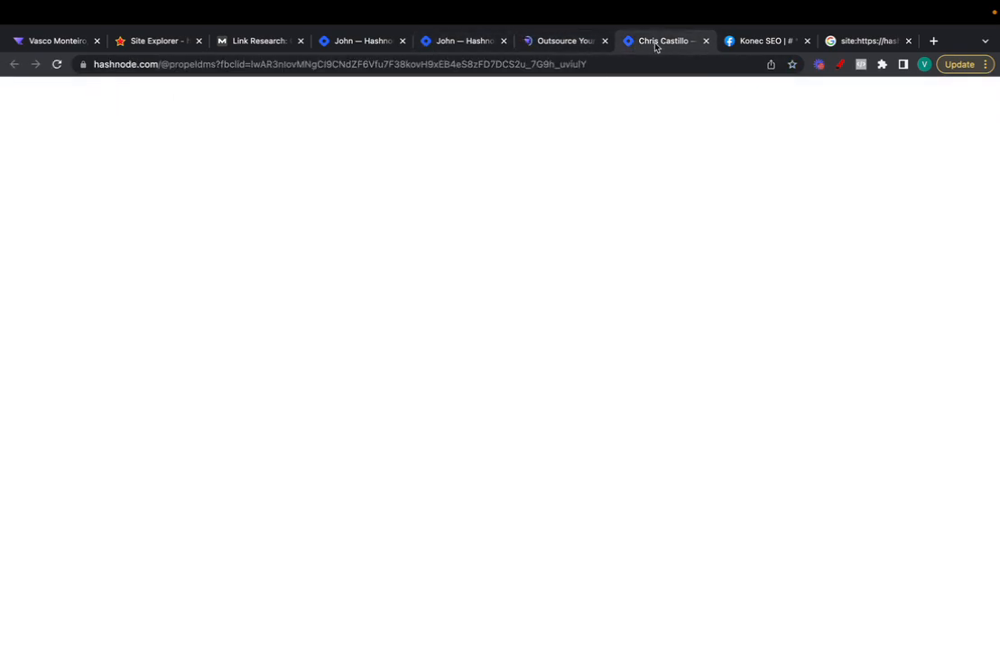
left_click(591, 66)
left_click(222, 69)
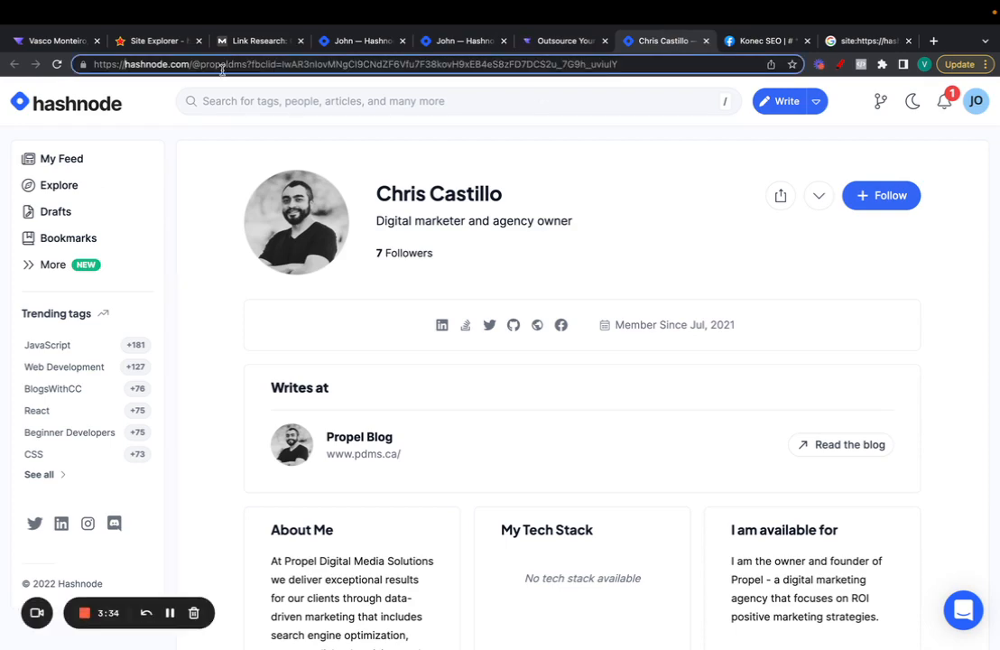
left_click_drag(247, 64, 104, 64)
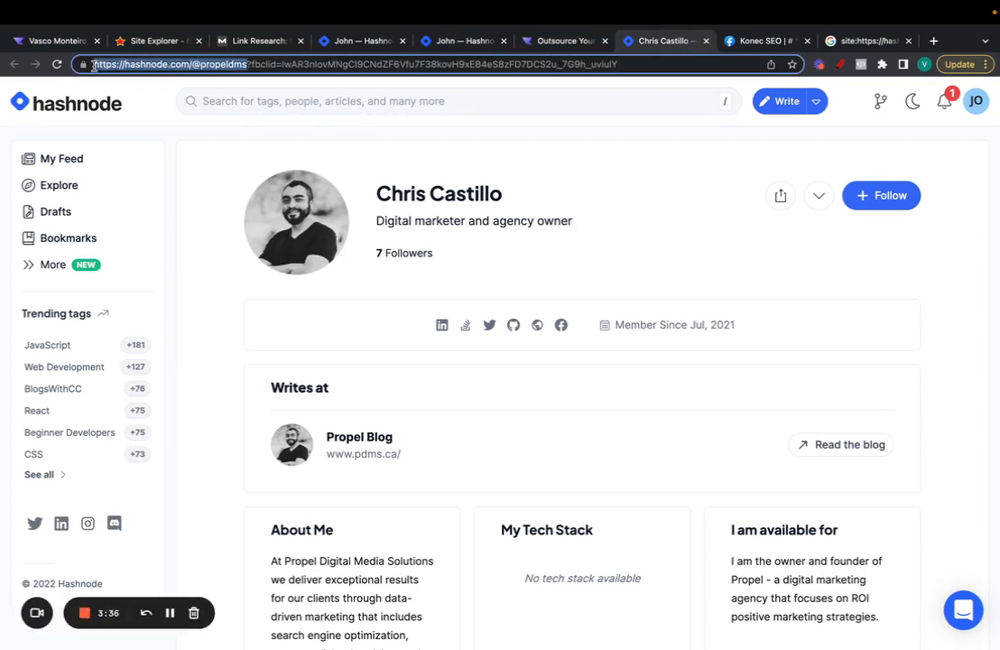
type("site:")
key("ctrl+a")
type("site:")
type("https://hashnode.com/@propeldms")
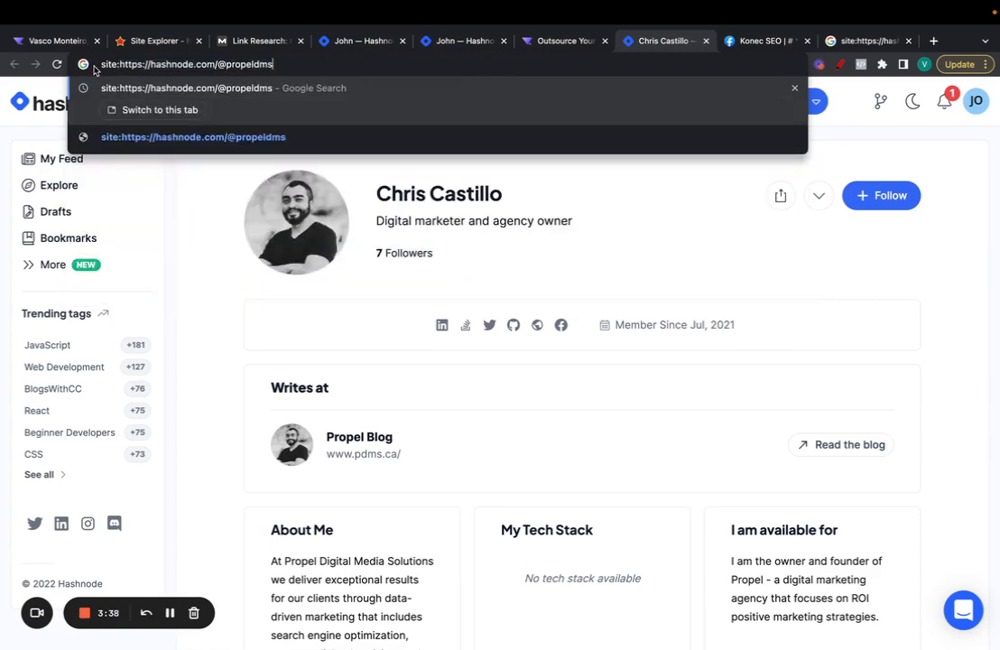
key("Return")
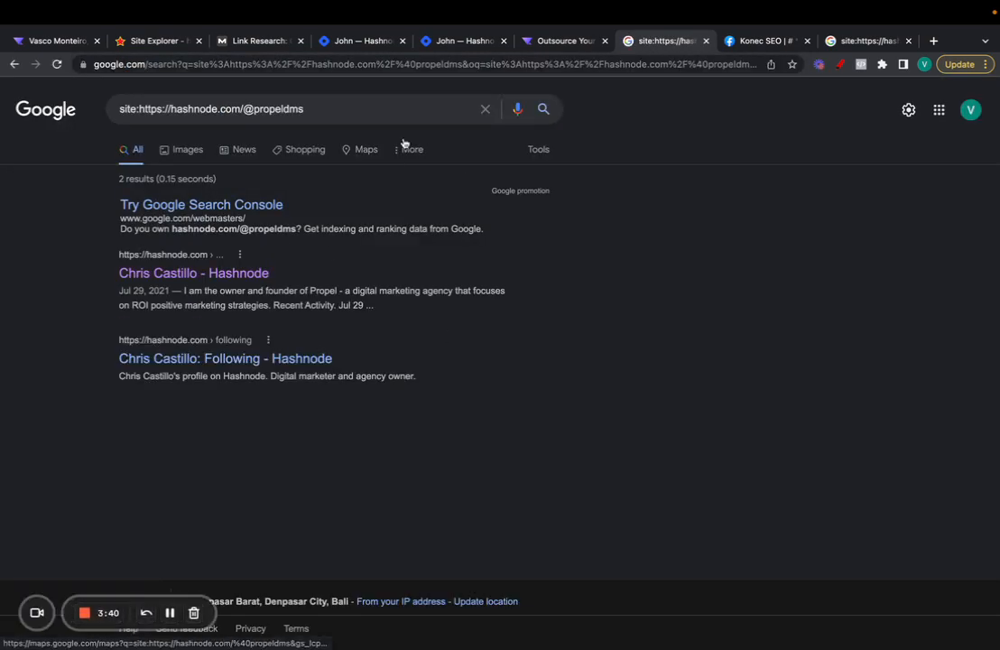
Step: Switch to the seller's Vettted profile and open its Social SEO Campaign service in a new tab
left_click(43, 46)
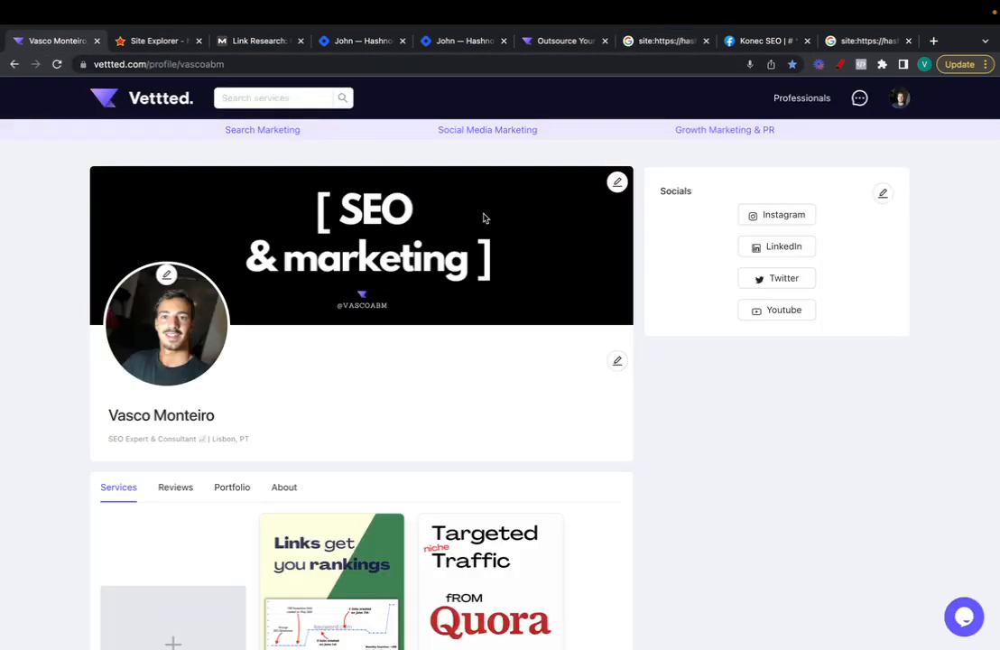
scroll(482, 216, "down", 5)
scroll(540, 309, "down", 6)
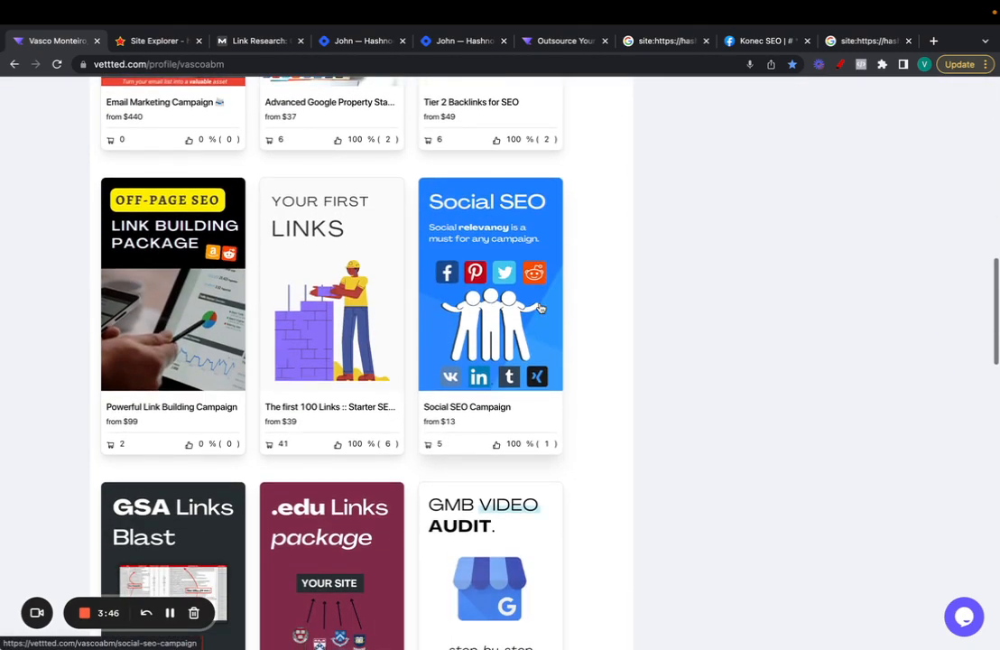
middle_click(482, 332)
Step: Browse the profile's remaining services and view the 20k GSA Links Blast + 2k Blog Comments service in a new tab
scroll(425, 459, "down", 7)
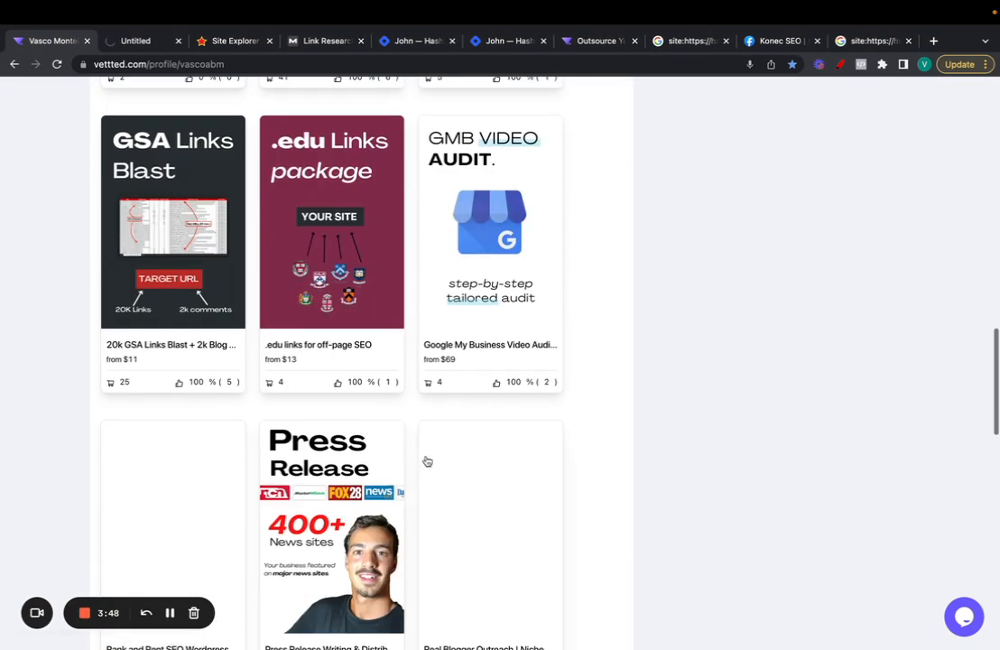
scroll(533, 432, "down", 8)
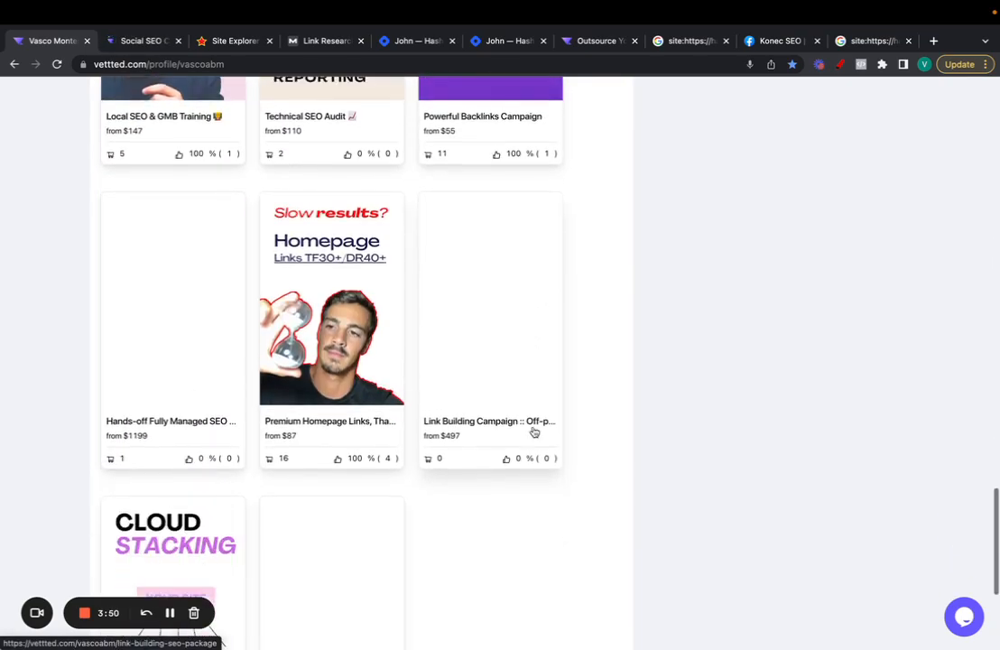
scroll(533, 432, "up", 7)
scroll(533, 432, "up", 10)
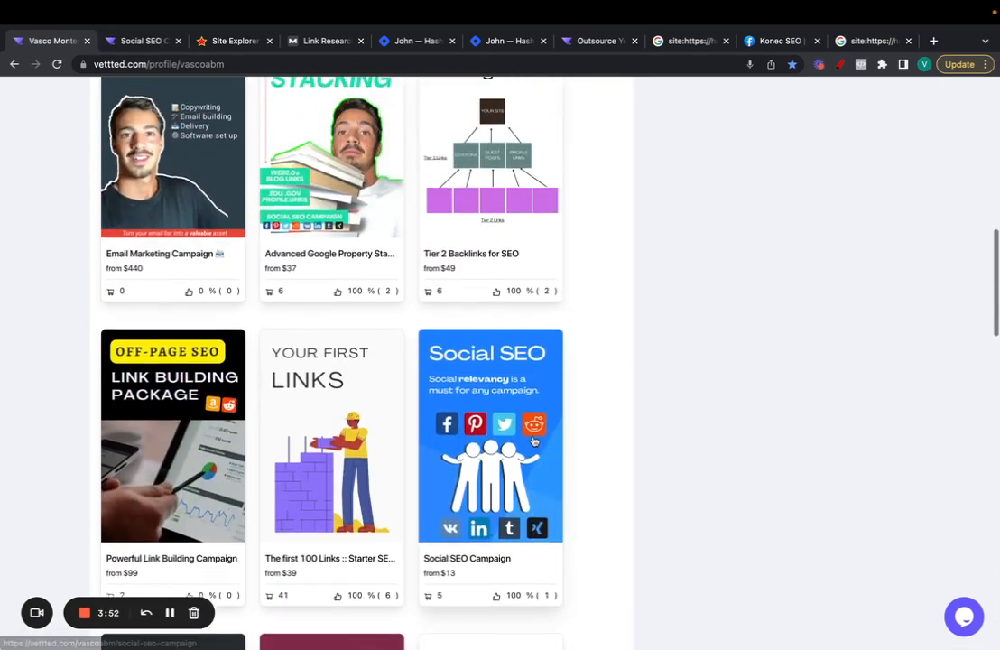
scroll(361, 271, "down", 4)
middle_click(204, 106)
left_click(209, 41)
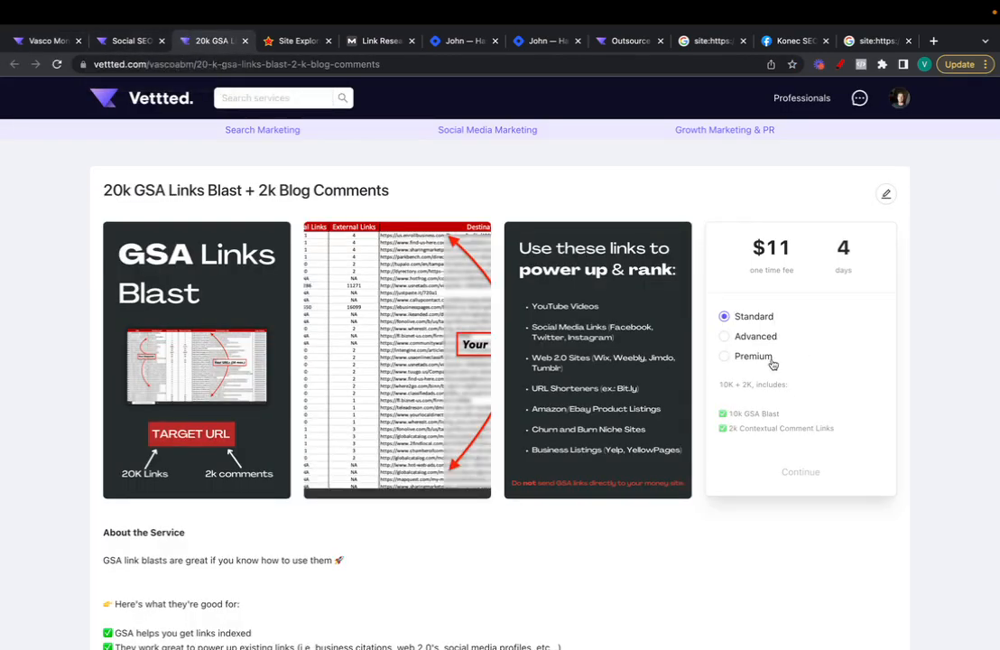
Step: Compare the Social SEO Campaign page with the 20k GSA Links Blast page, ending on Social SEO Campaign
left_click(126, 40)
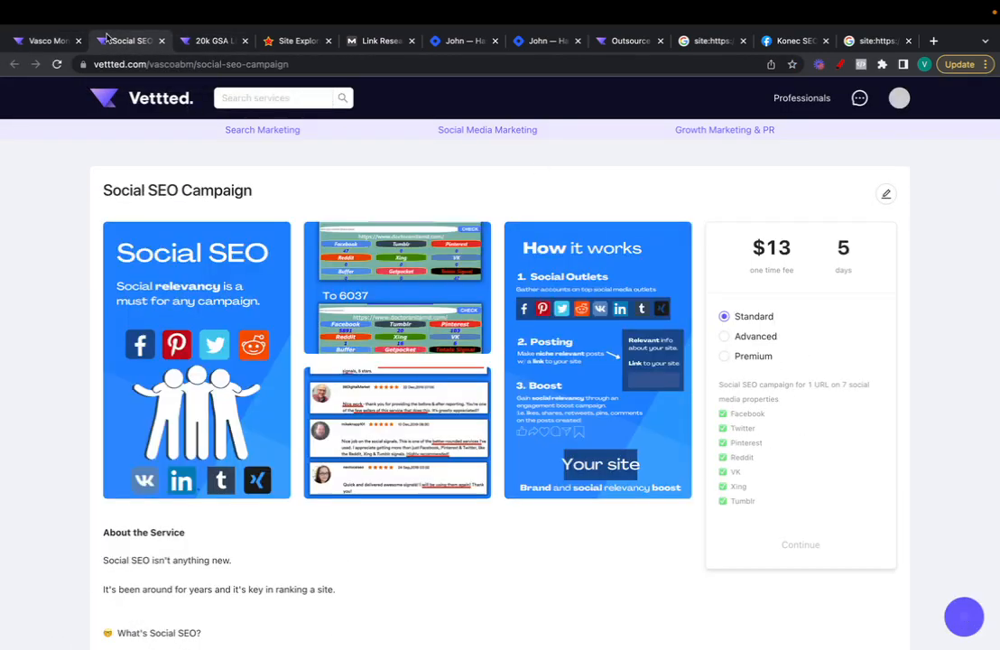
left_click(218, 41)
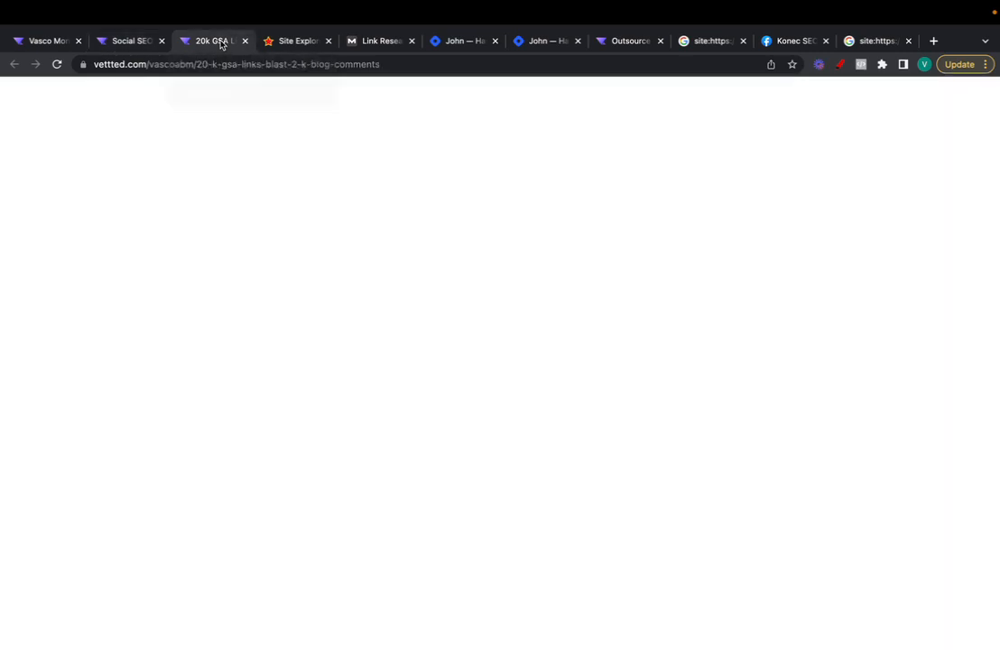
left_click(127, 45)
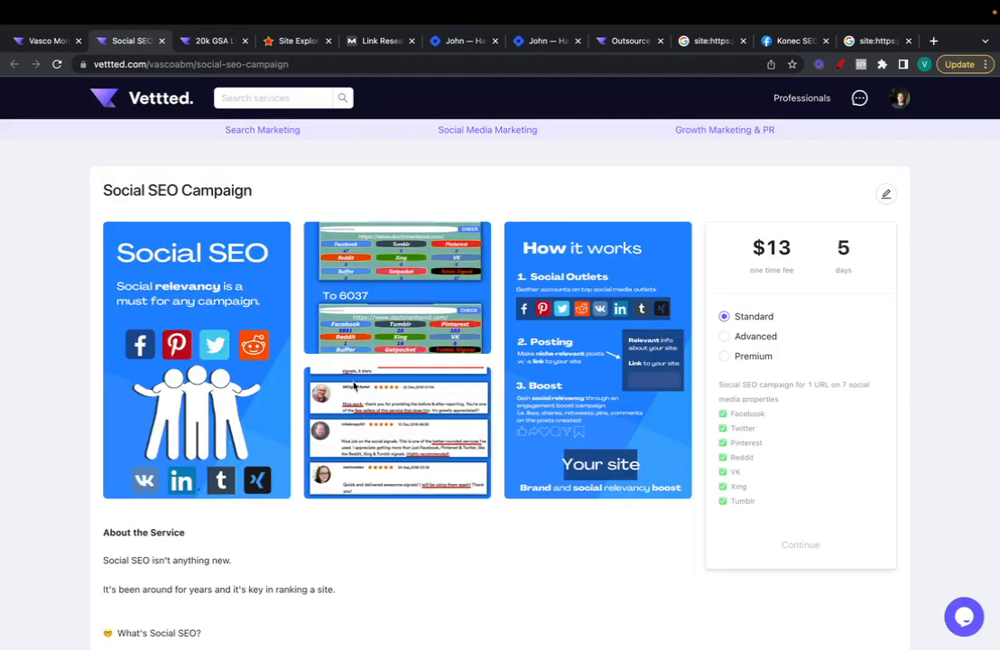
Step: Go from the seller's profile to the Vettted homepage and browse the services in its What's Hot carousel
left_click(36, 42)
scroll(160, 137, "up", 10)
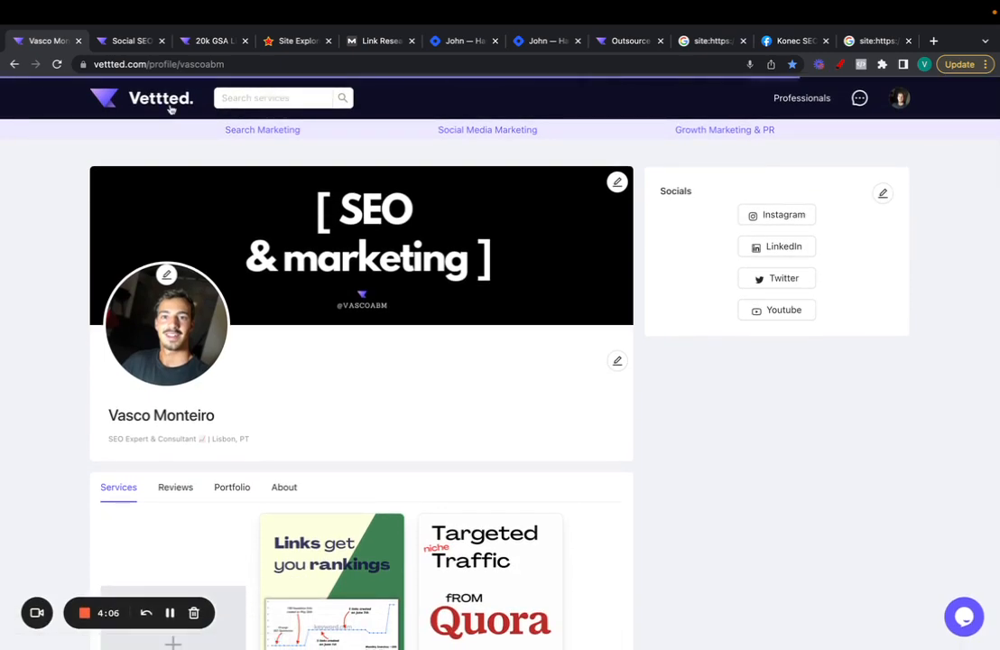
left_click(170, 108)
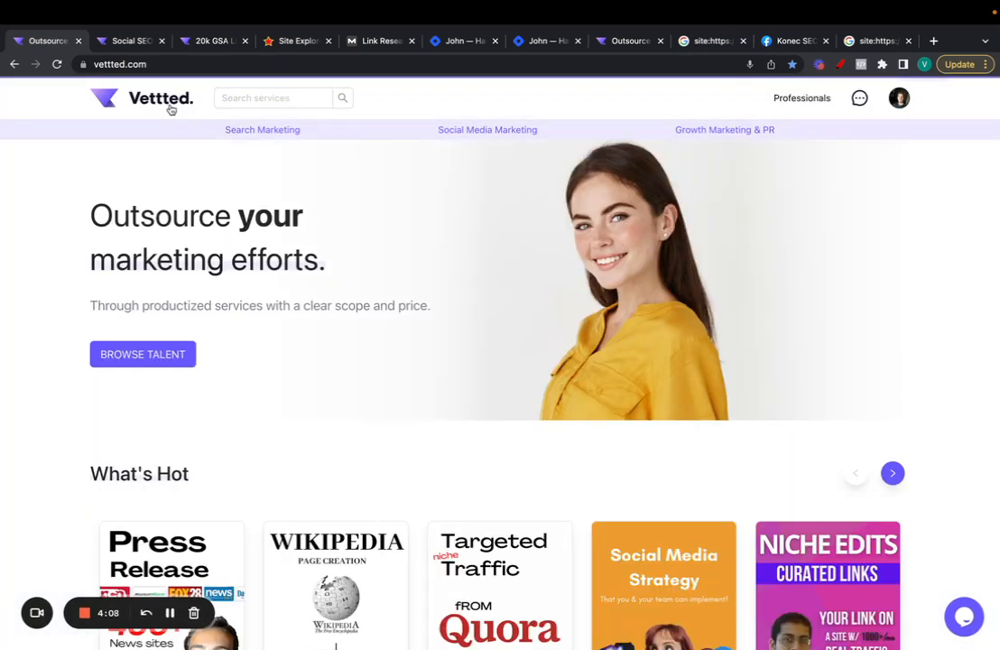
scroll(519, 323, "down", 3)
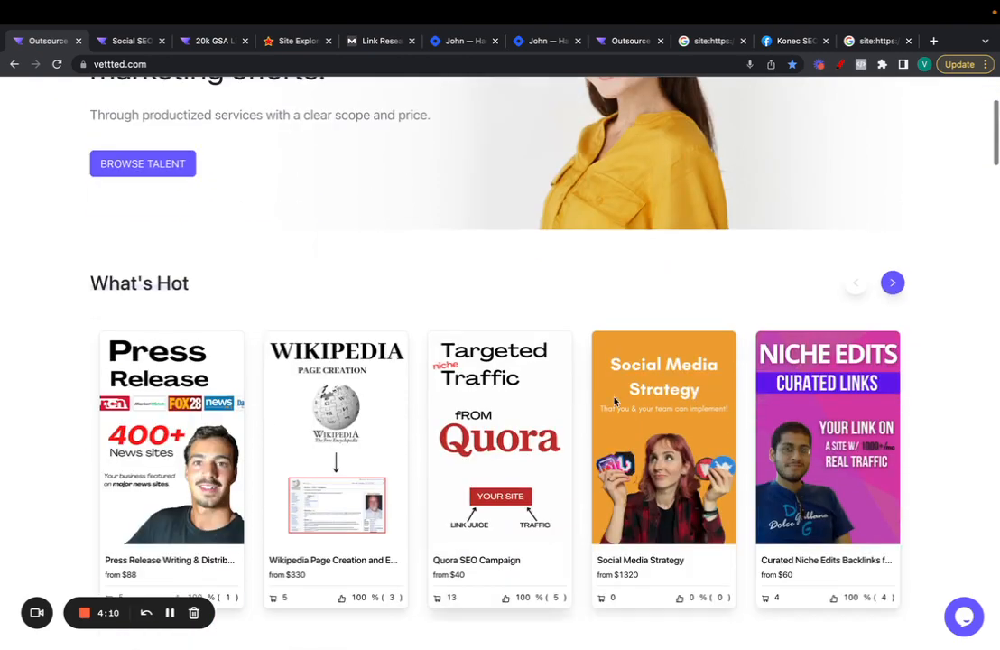
scroll(849, 388, "right", 4)
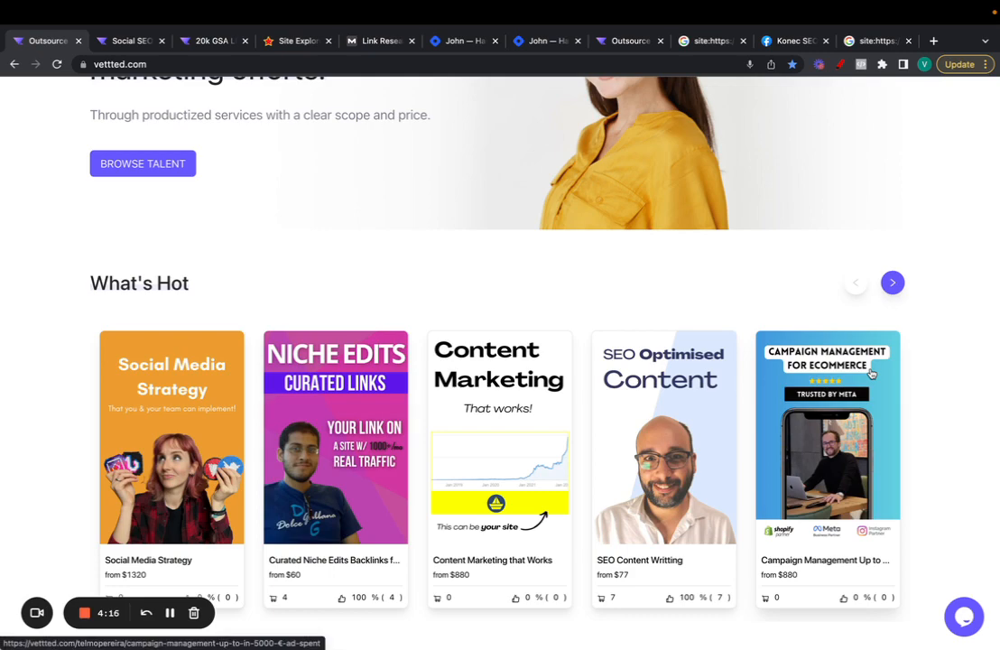
left_click_drag(782, 414, 577, 402)
scroll(828, 241, "up", 4)
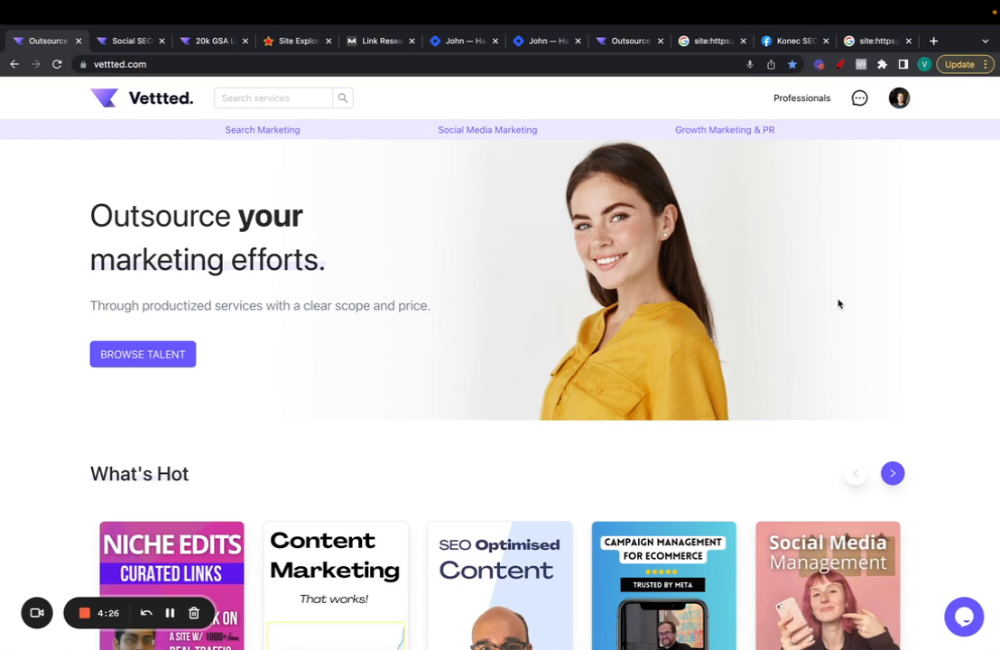
Step: Examine the homepage's Rising talent, Popular Talent and 1-on-1 Consulting Calls sections
scroll(838, 304, "down", 8)
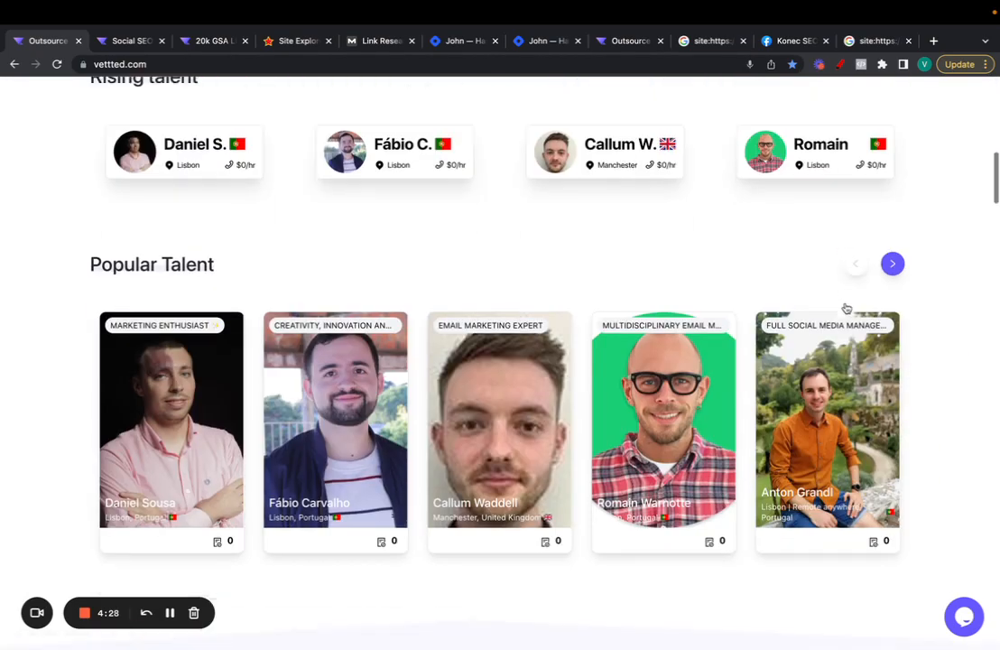
scroll(847, 309, "down", 10)
scroll(765, 320, "up", 5)
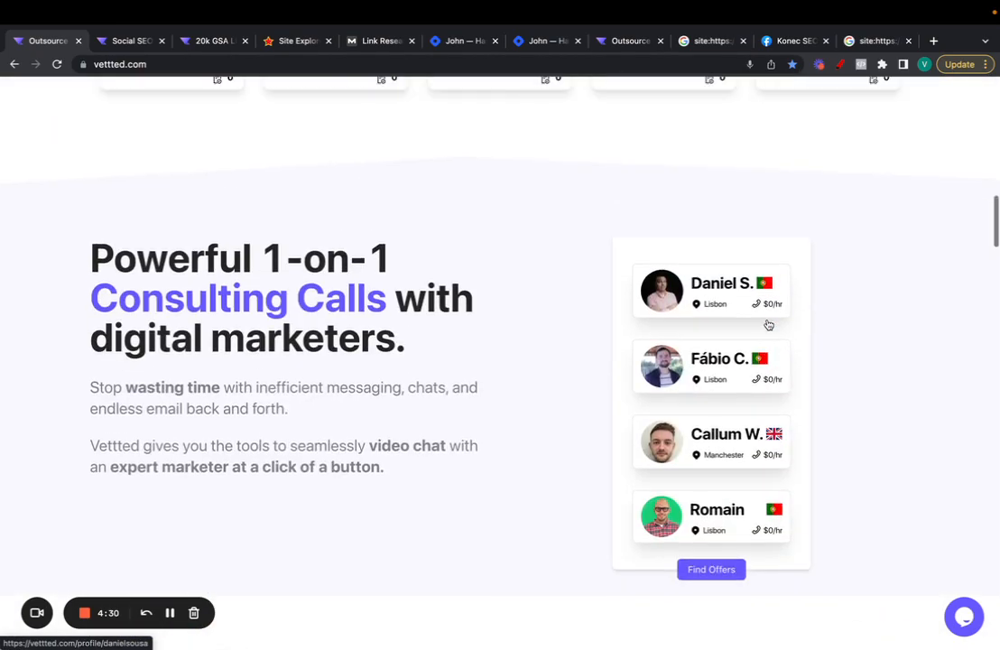
scroll(768, 324, "down", 1)
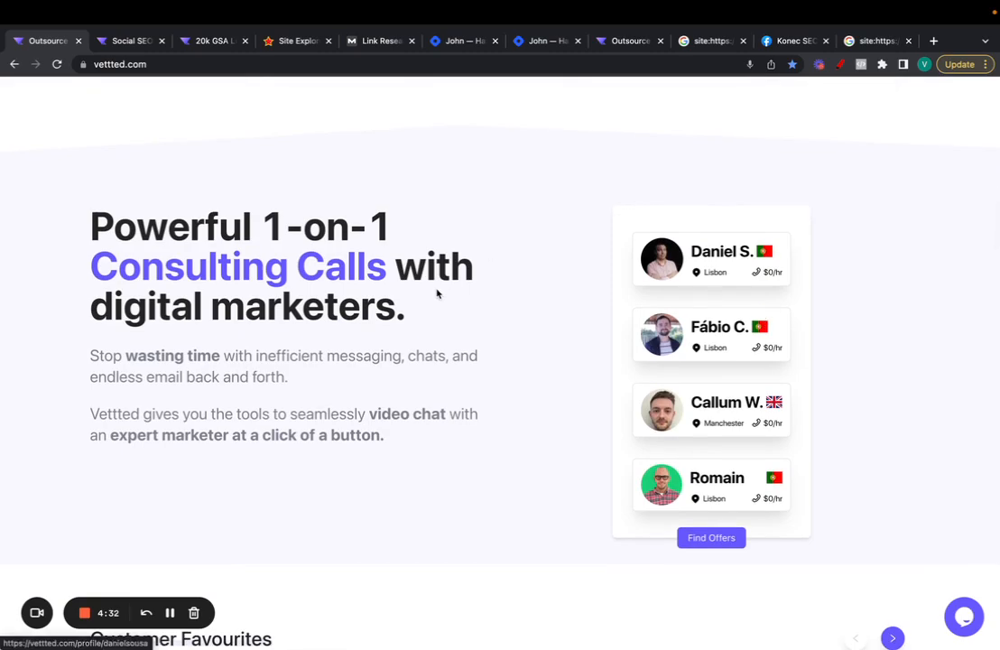
Step: Open the Ongoing Social Media Management service from What's Hot and read through its description and deliverables
scroll(437, 294, "up", 10)
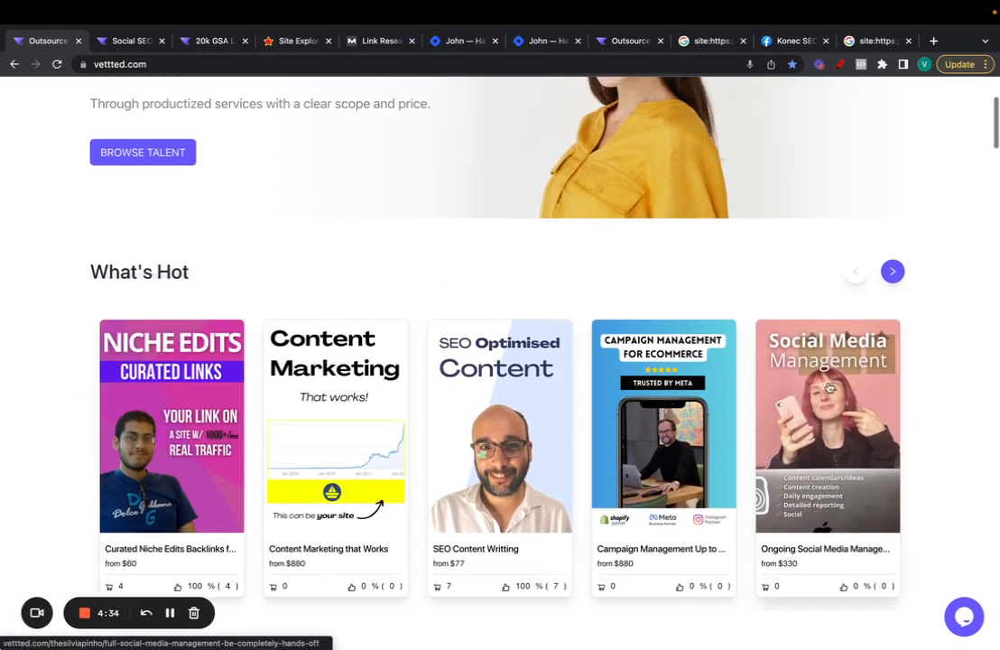
left_click(829, 388)
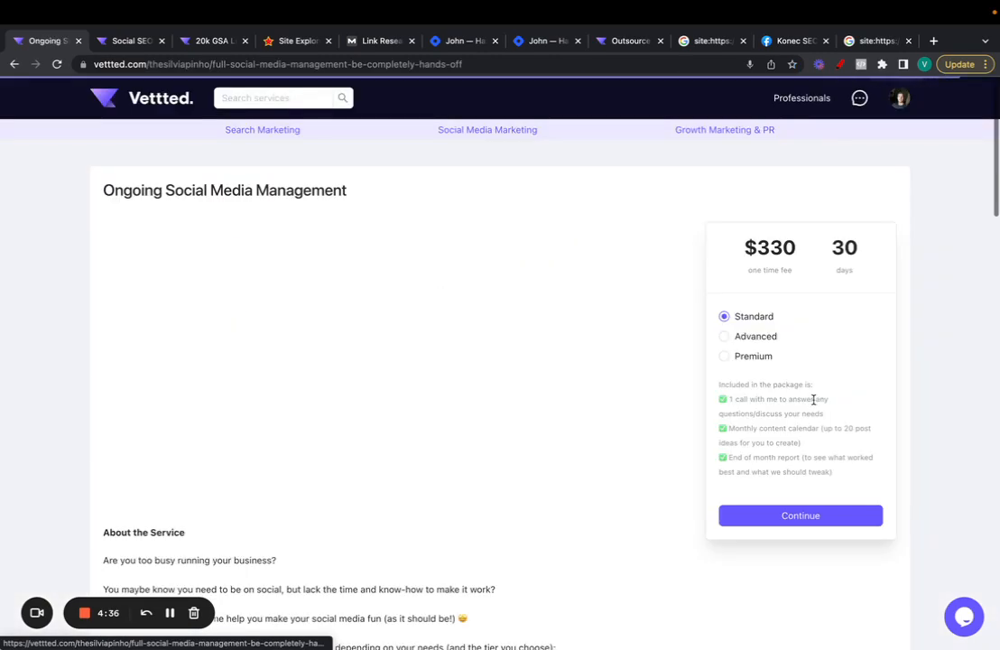
scroll(425, 449, "down", 10)
scroll(426, 451, "down", 3)
scroll(438, 310, "up", 10)
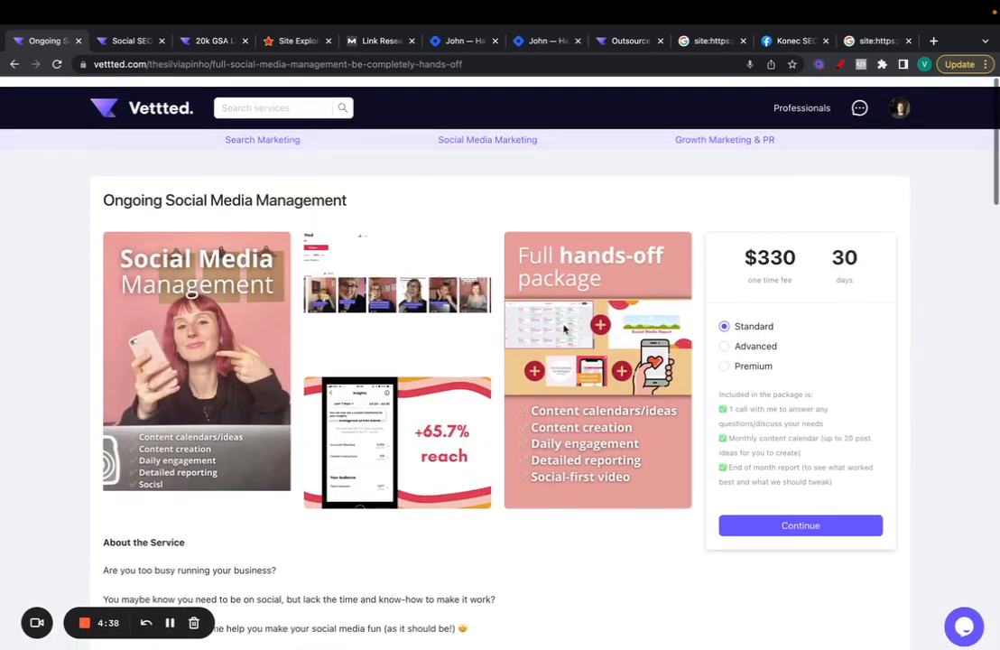
scroll(439, 310, "down", 15)
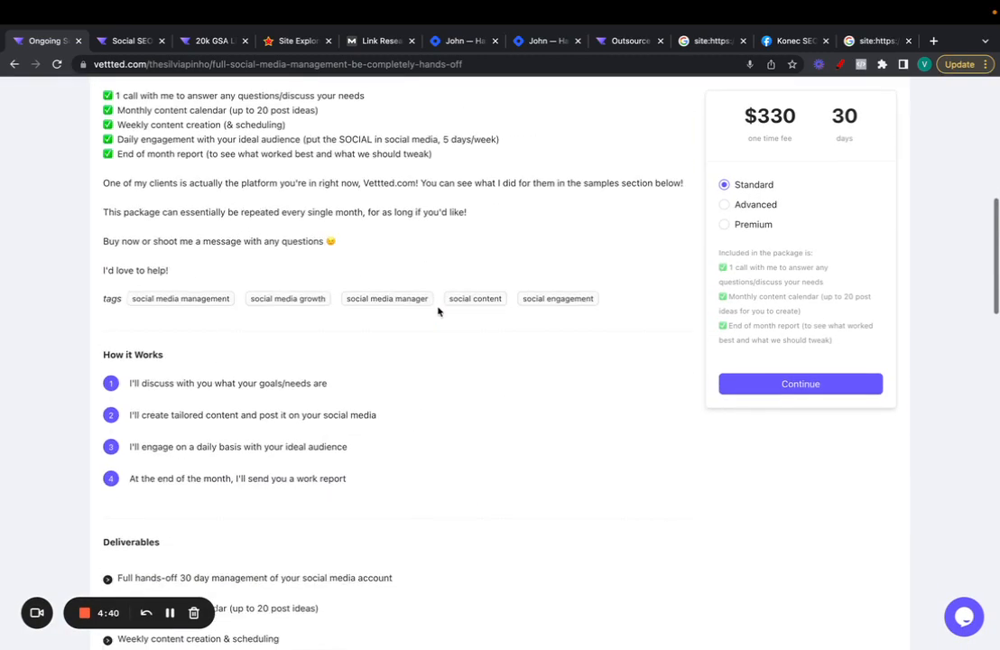
Step: Open the profile of the service's seller and view the consulting call booking form, closing it without booking
left_click(140, 270)
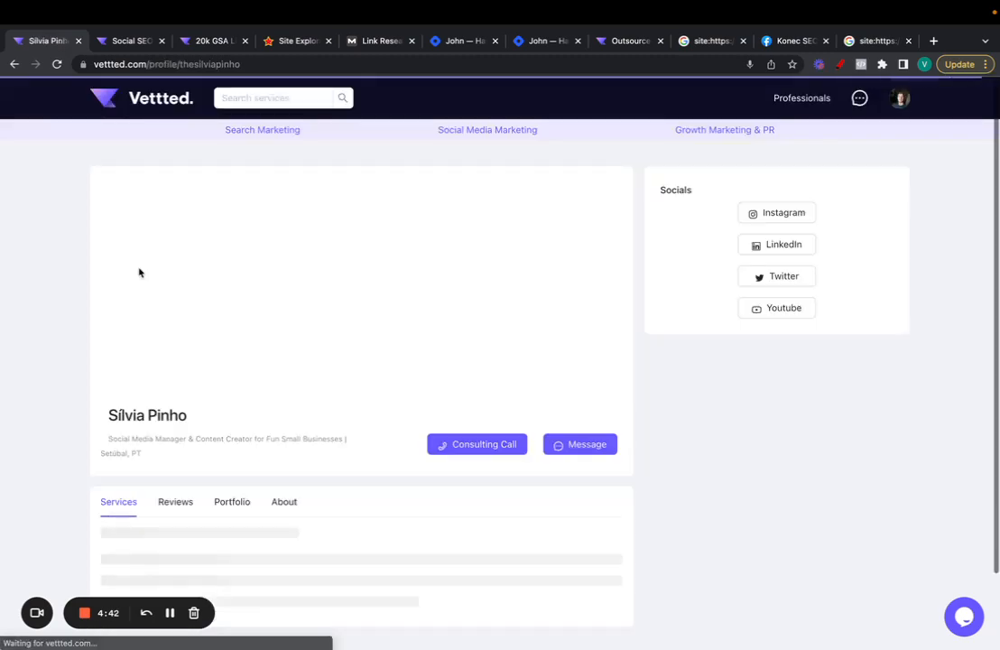
left_click(485, 447)
left_click(188, 357)
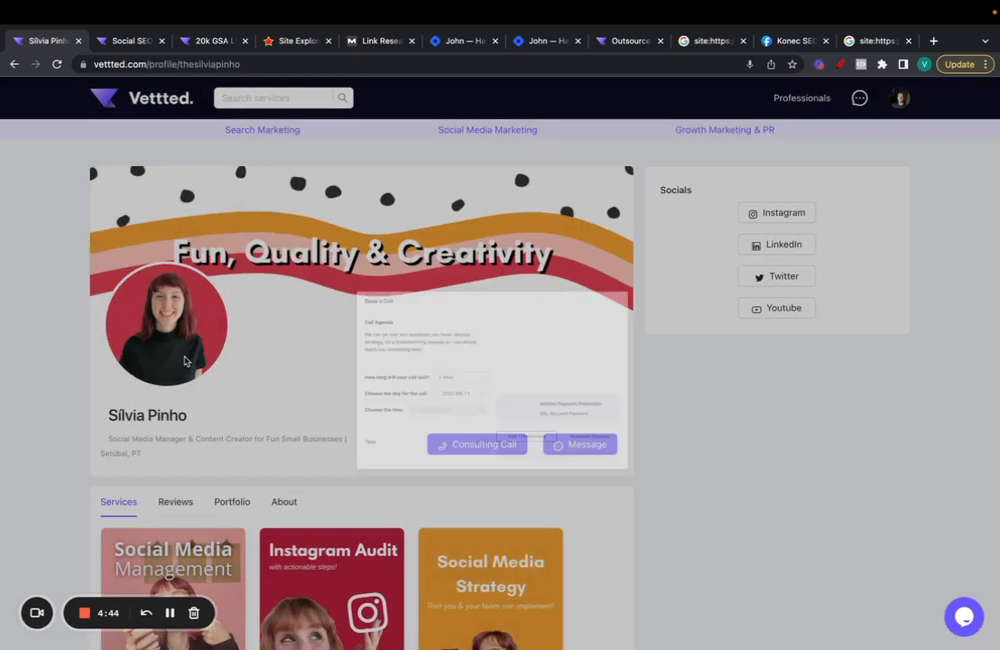
Step: Return to the Vettted homepage and look over the What's Hot services again
left_click(178, 101)
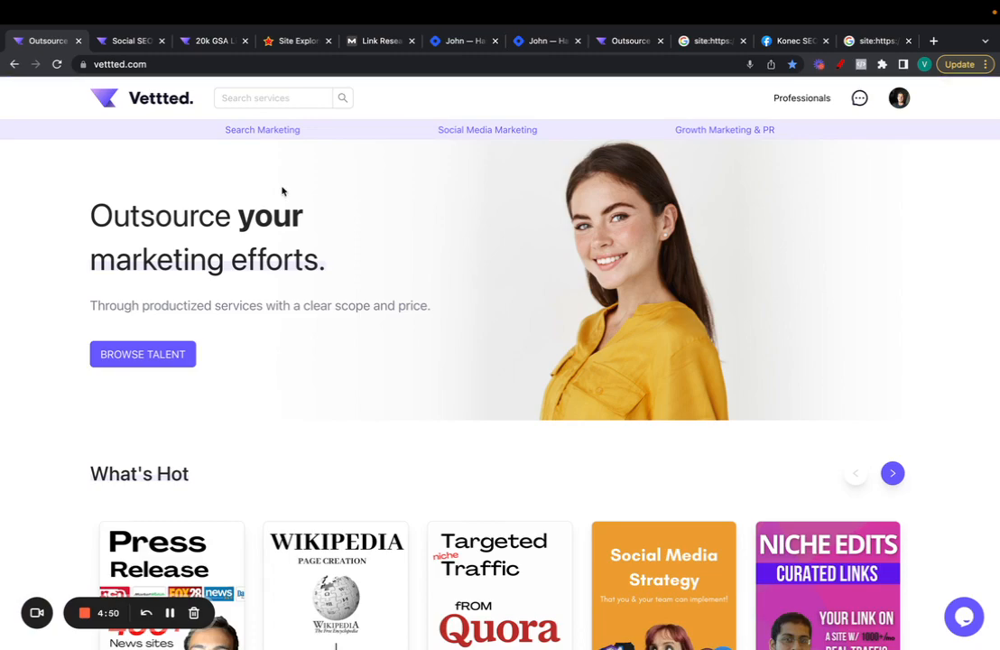
scroll(425, 330, "down", 2)
scroll(739, 402, "down", 2)
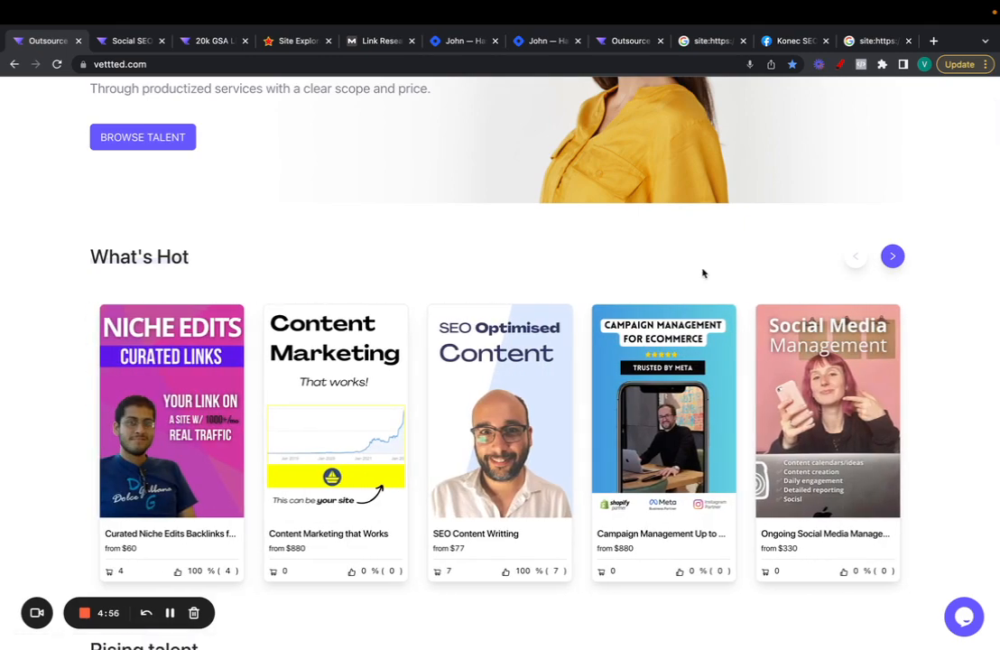
scroll(703, 273, "up", 1)
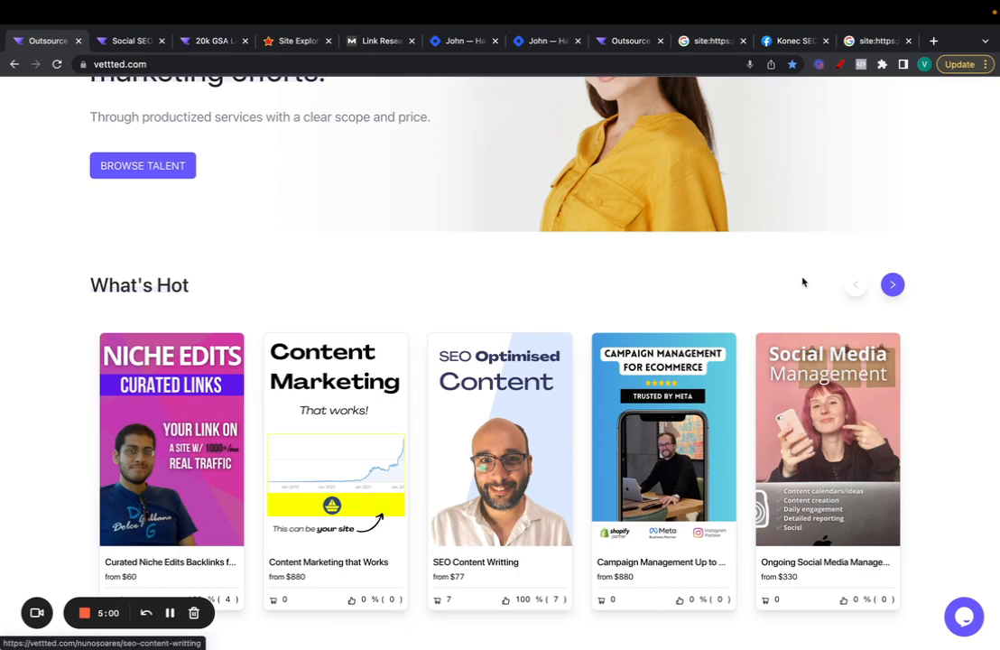
Step: Look through the homepage from What's Hot to the start of Rising talent and return to the beginning of the page
scroll(803, 283, "down", 2)
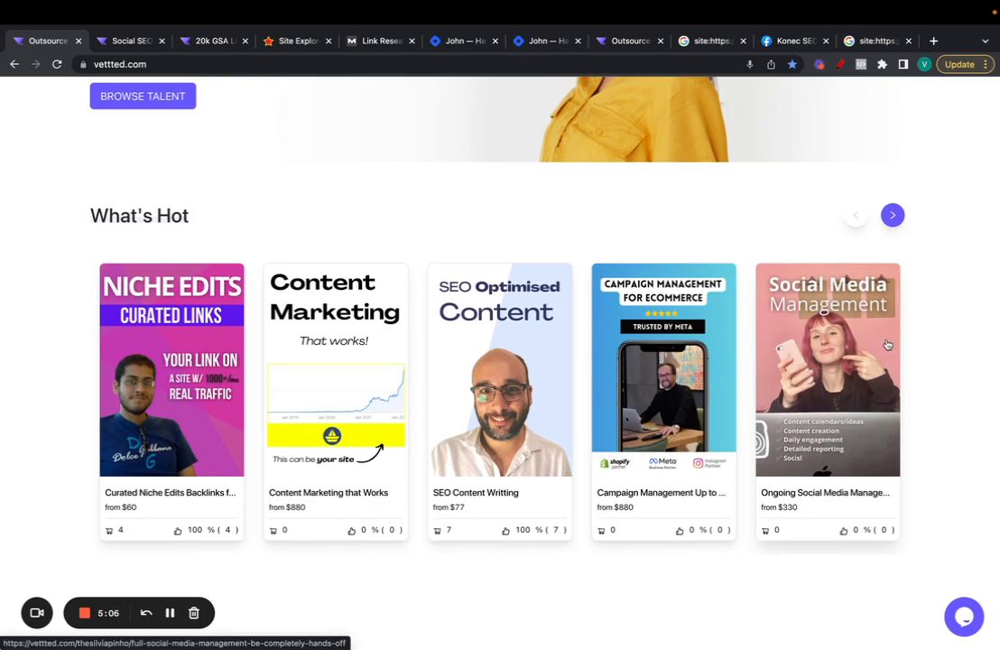
scroll(887, 344, "down", 2)
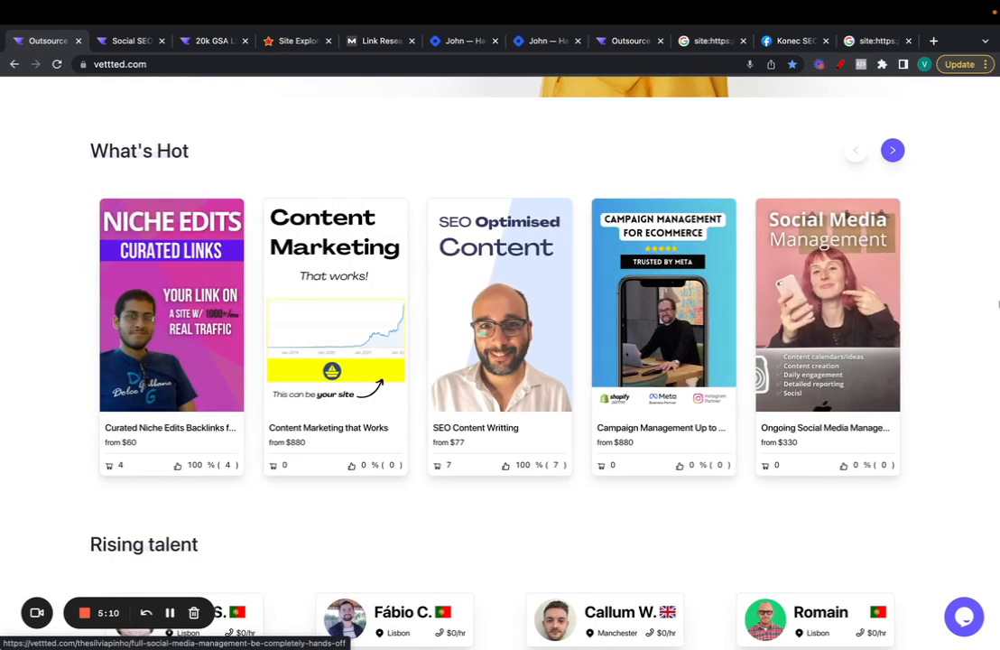
scroll(998, 305, "up", 5)
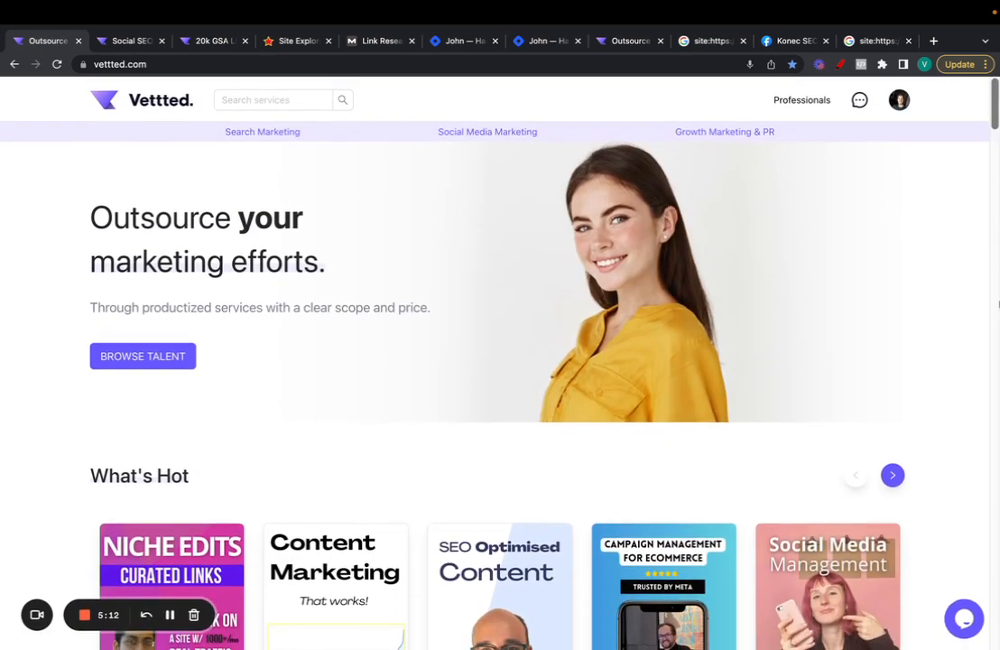
Step: Review the Majestic Site Explorer report for hashnode.com and the Moz link overview of the indexed Hashnode profile again
left_click(539, 47)
left_click(469, 47)
left_click(289, 47)
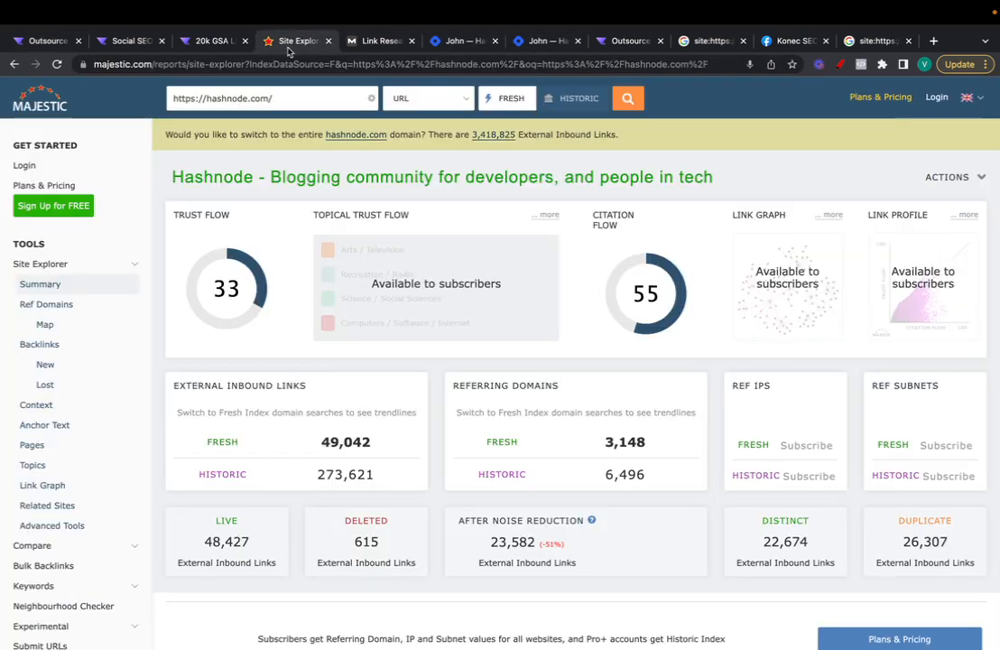
left_click(369, 43)
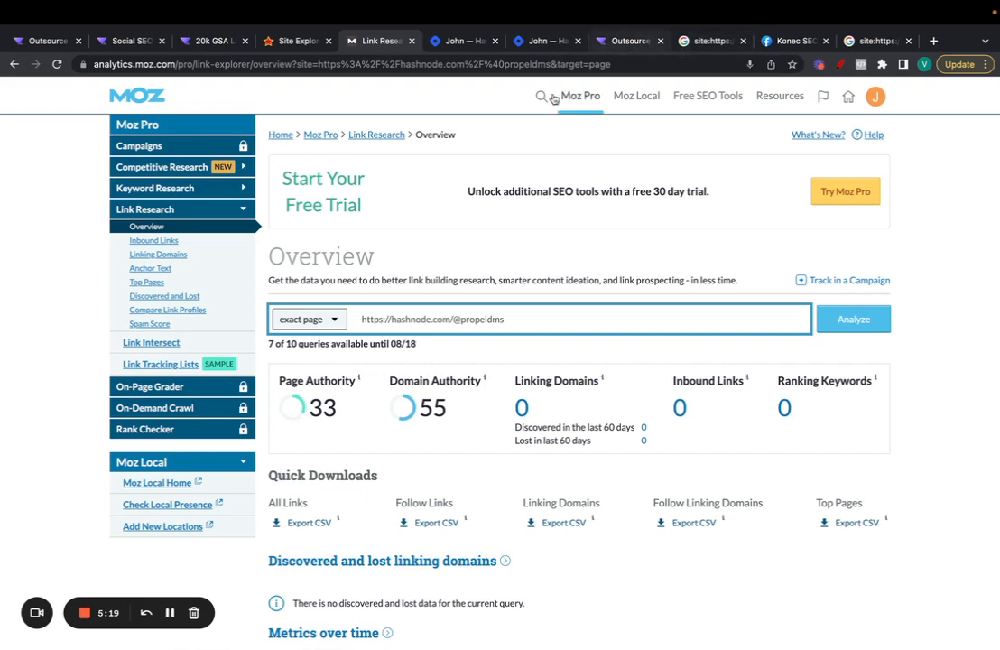
Step: Revisit the Social SEO Campaign and 20k GSA Links Blast + 2k Blog Comments service pages, checking the Hashnode profile's Google index search in between
left_click(619, 44)
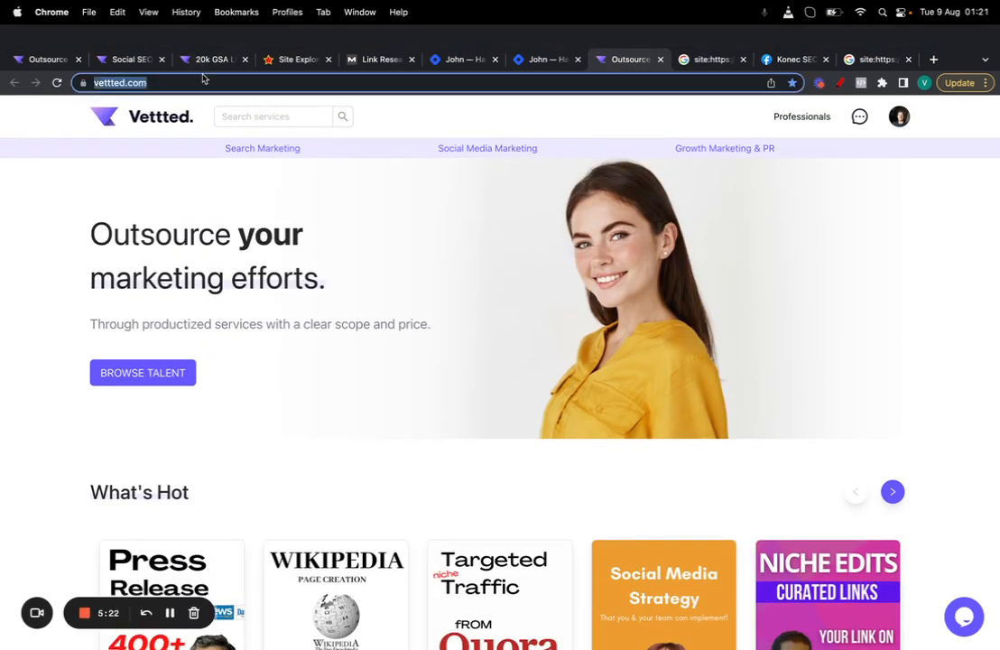
left_click(209, 41)
left_click(130, 41)
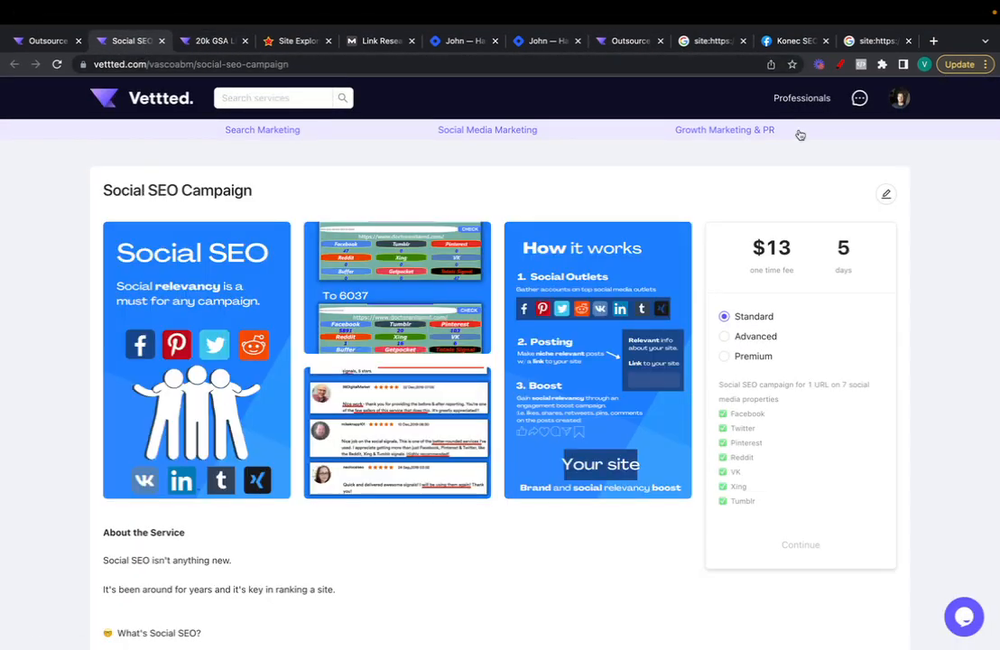
left_click(875, 40)
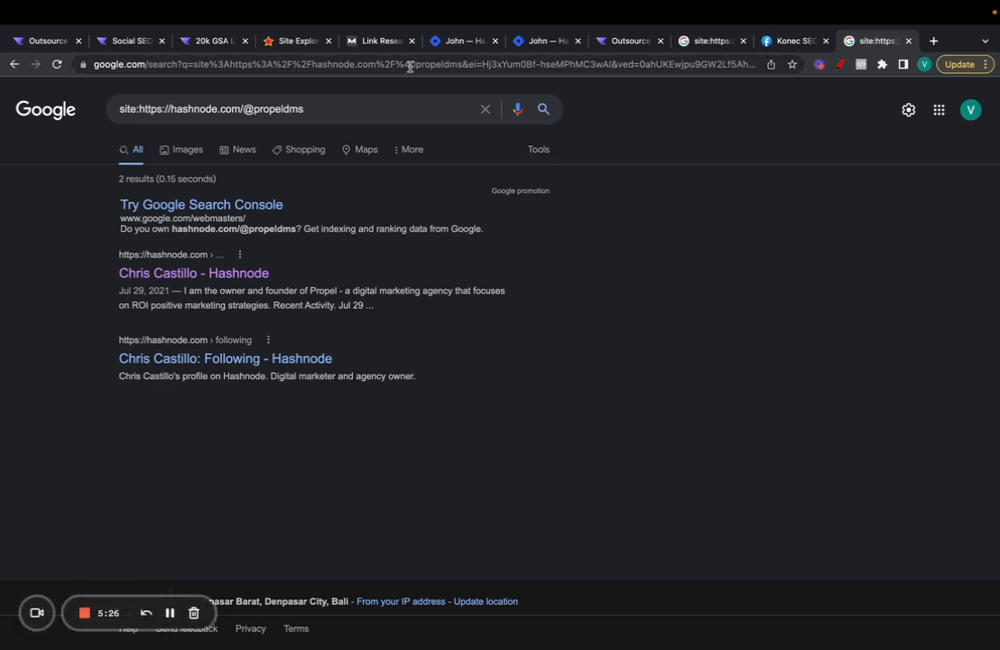
left_click(209, 41)
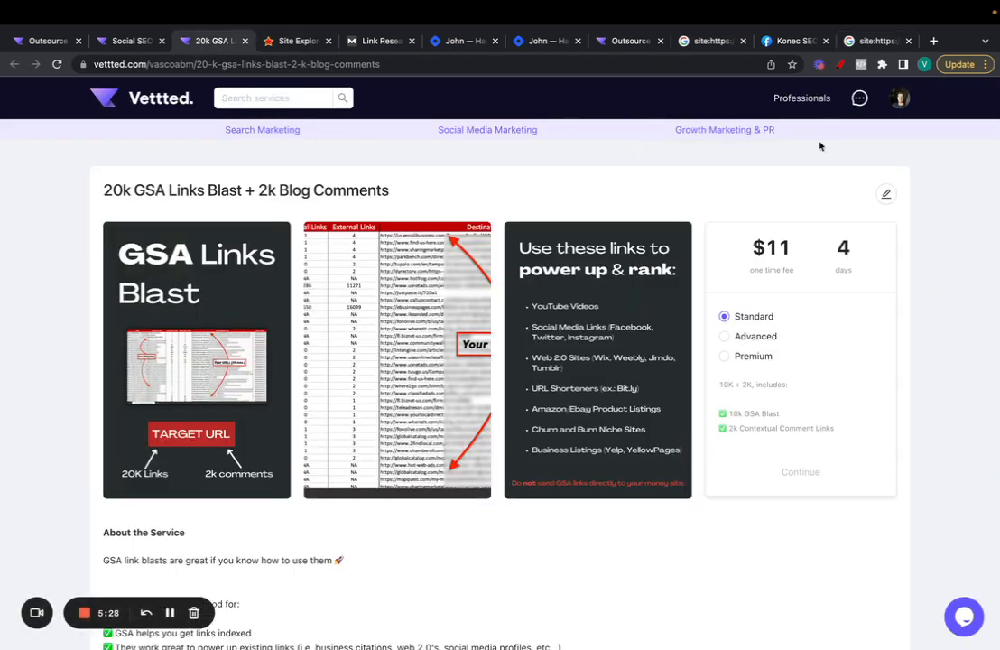